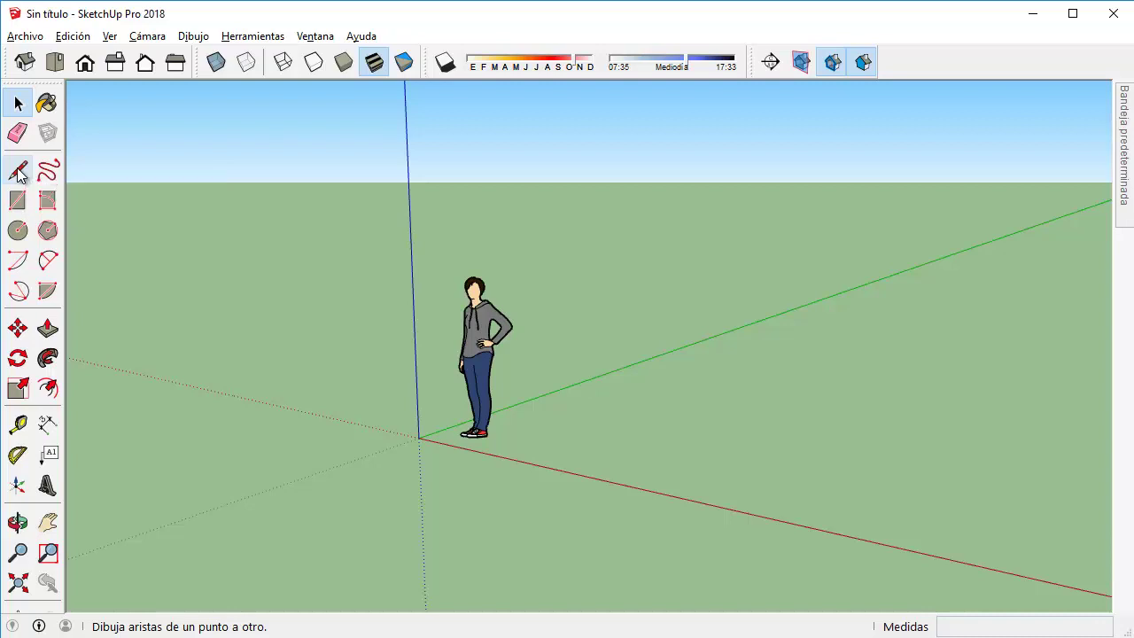
- Draw a closed, self-crossing seven-sided outline of straight edges on the ground beside the figure
click(20, 172)
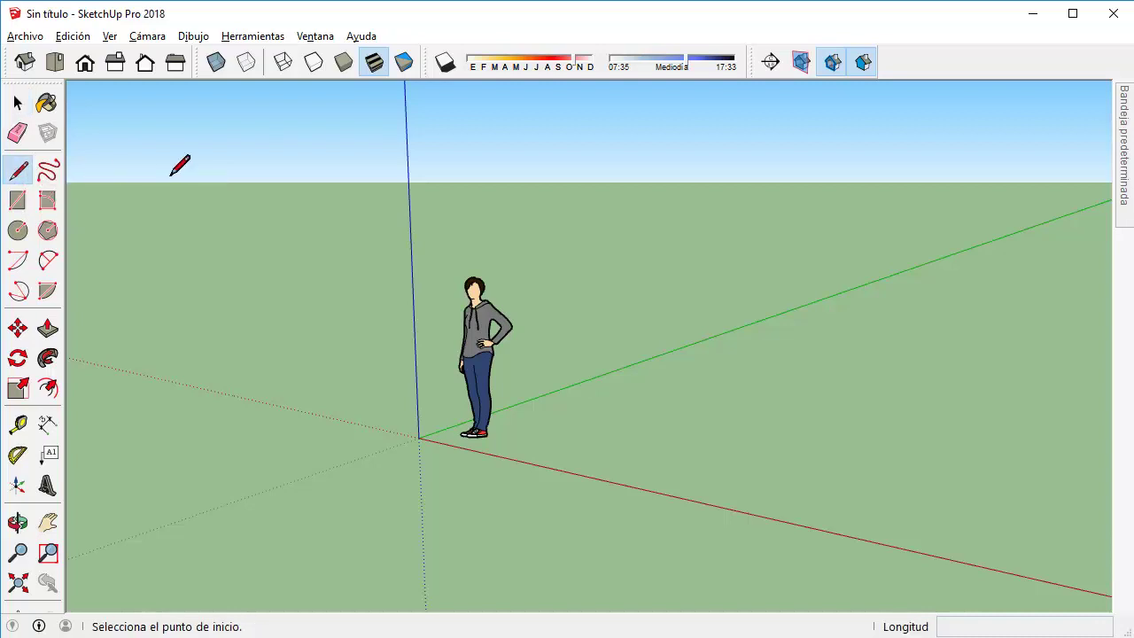
shift+middle_drag(588, 317, 445, 314)
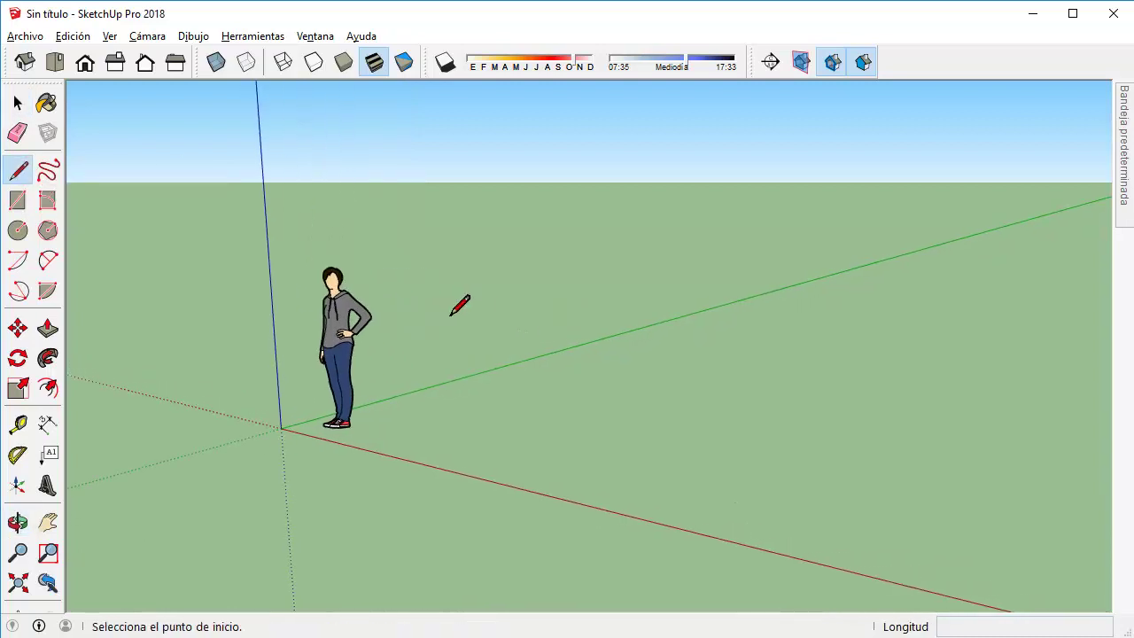
click(418, 436)
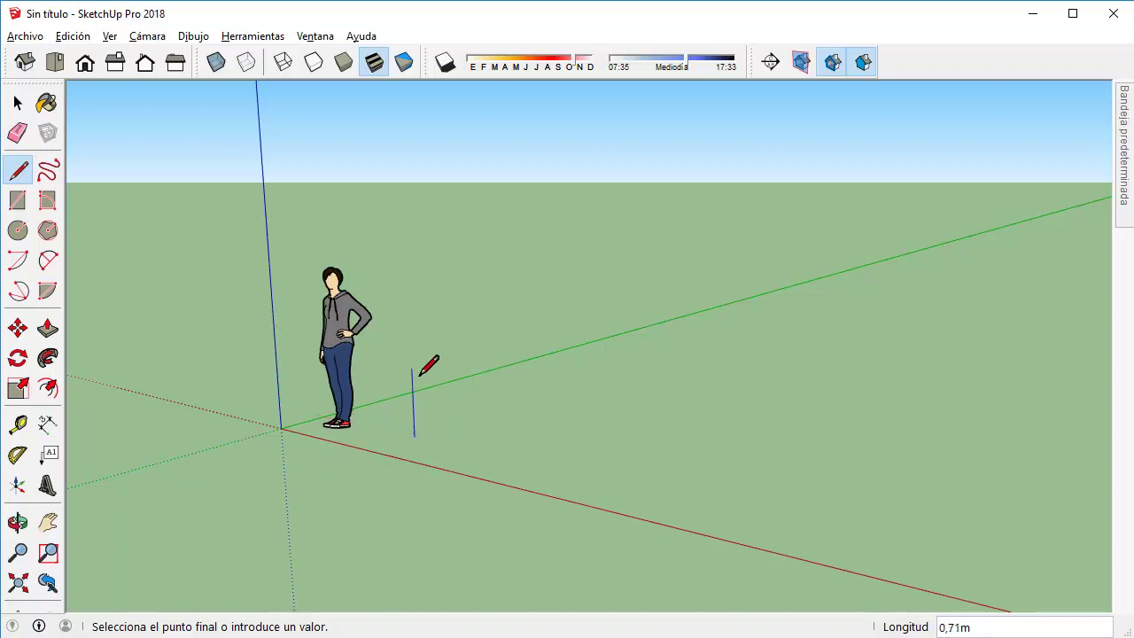
click(523, 376)
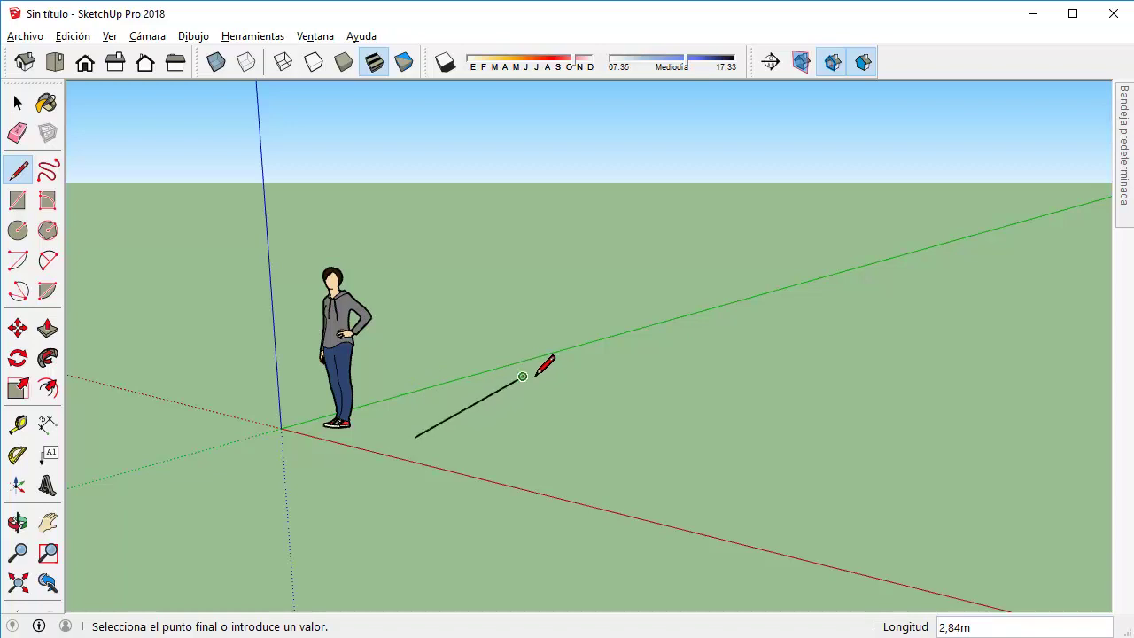
click(738, 511)
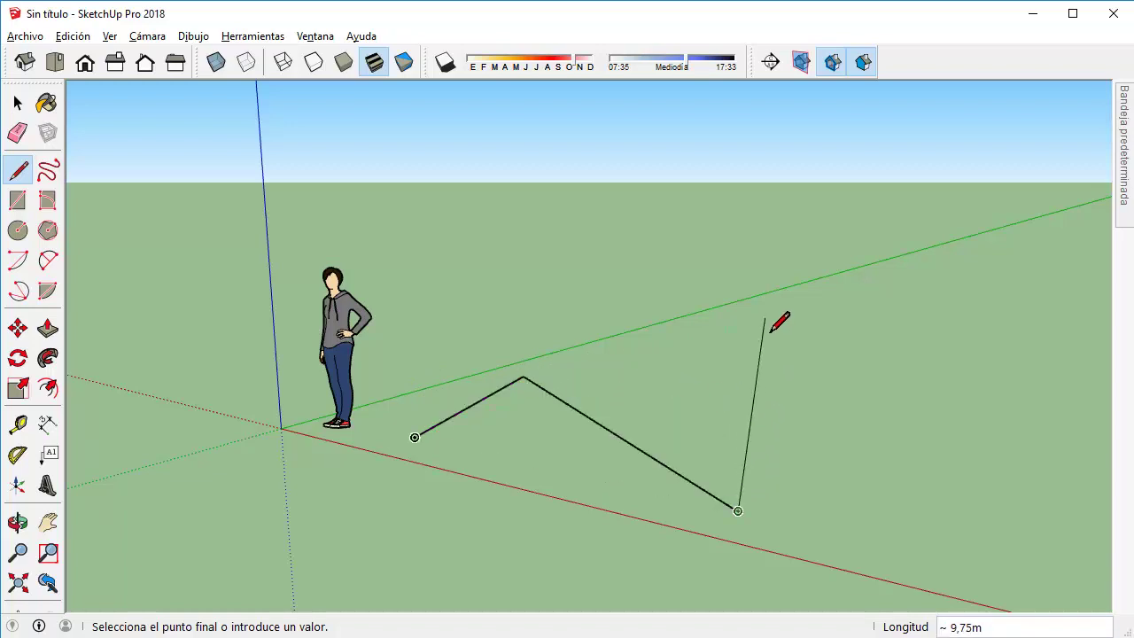
click(770, 315)
click(550, 211)
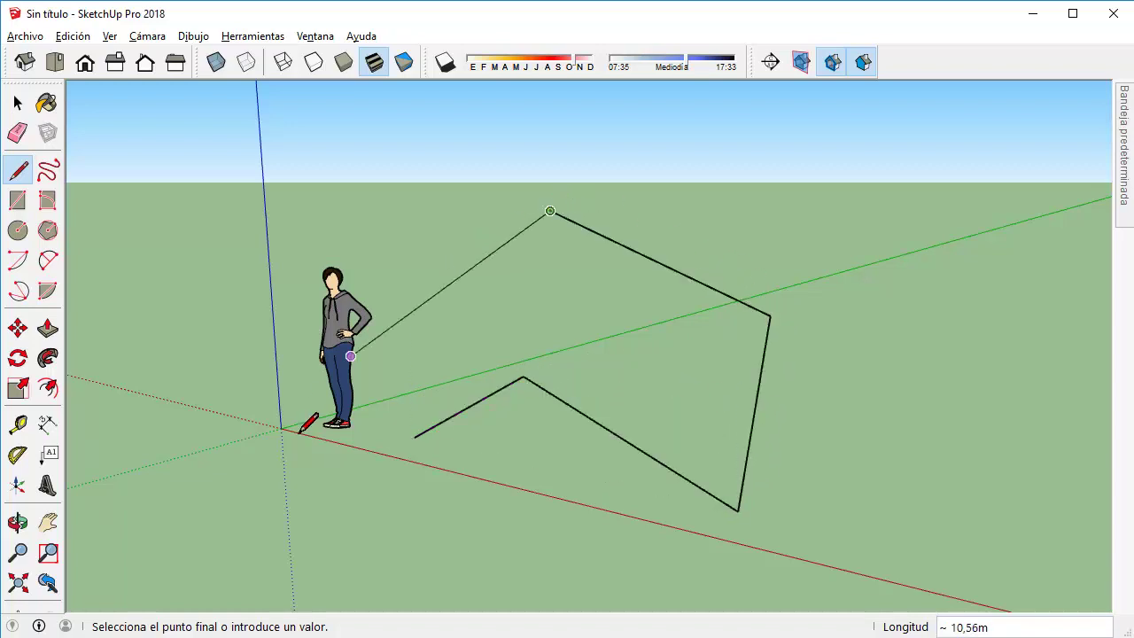
click(282, 542)
click(446, 503)
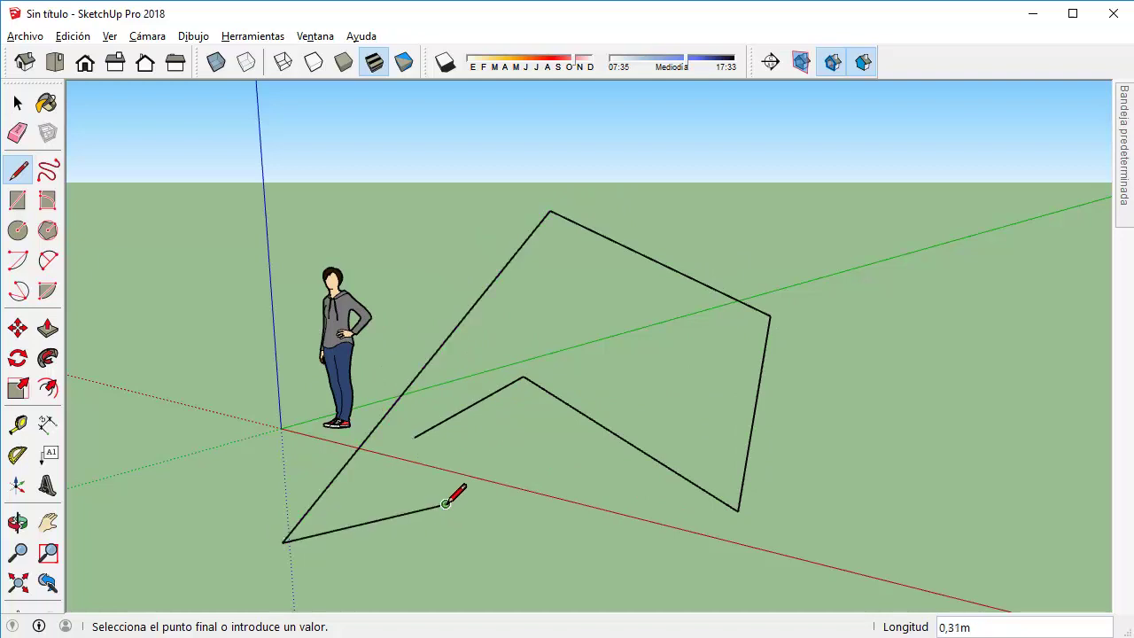
click(414, 436)
- Orbit and zoom out to view the seven-sided outline from the side
key(space)
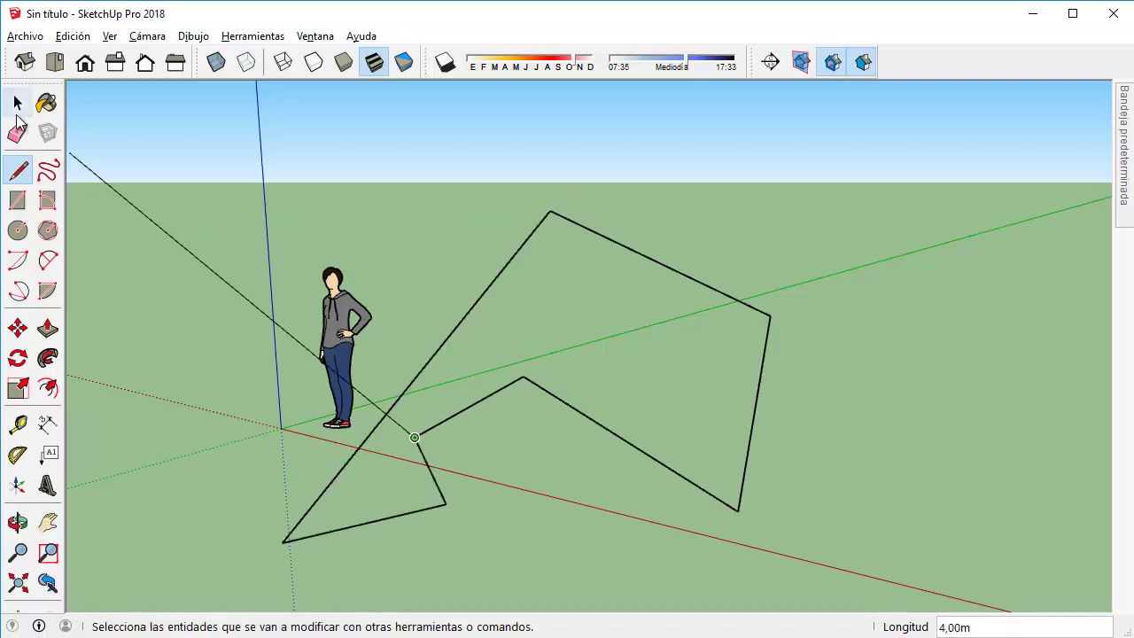
mouse_move(584, 337)
middle_down()
mouse_move(180, 354)
mouse_move(208, 335)
middle_up()
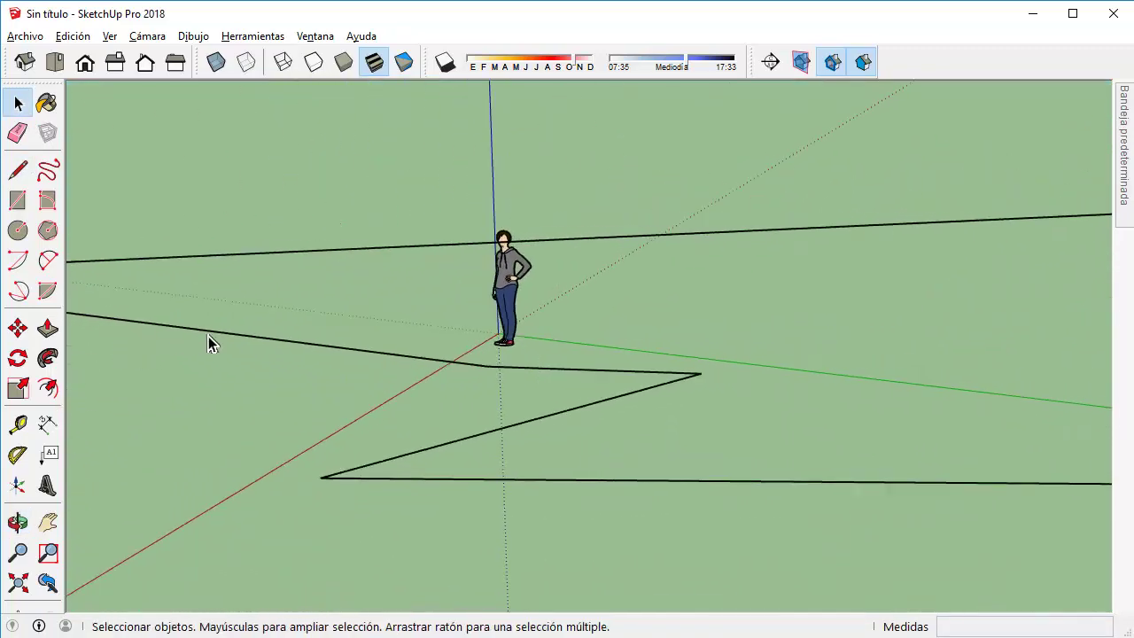
scroll(208, 336, down, 3)
scroll(377, 335, down, 2)
mouse_move(360, 319)
middle_down()
mouse_move(444, 328)
mouse_move(864, 222)
mouse_move(878, 236)
middle_up()
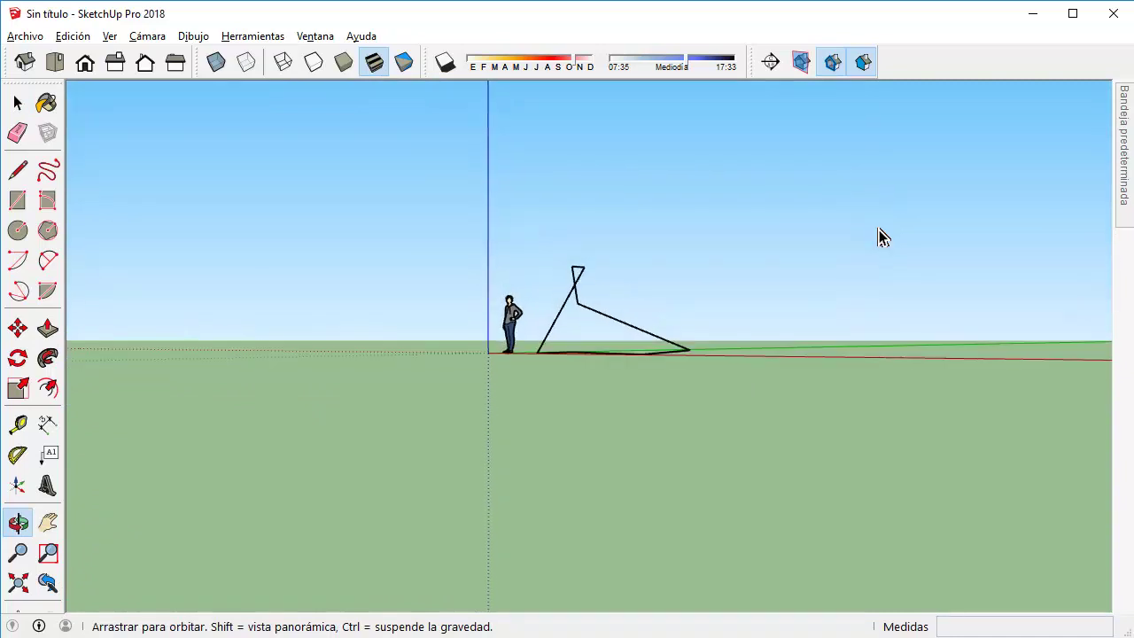
- Window-select and delete the outline, then return to an elevated, zoomed-in view
drag(531, 242, 800, 419)
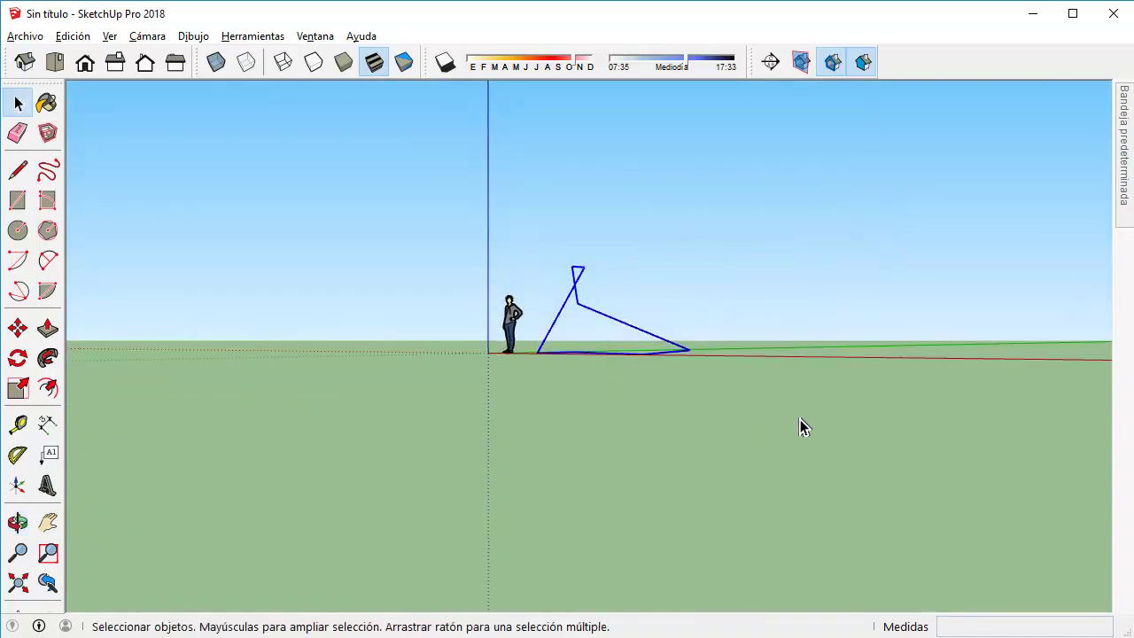
key(Delete)
mouse_move(706, 332)
middle_down()
mouse_move(600, 496)
mouse_move(754, 438)
mouse_move(644, 357)
middle_up()
scroll(644, 356, up, 3)
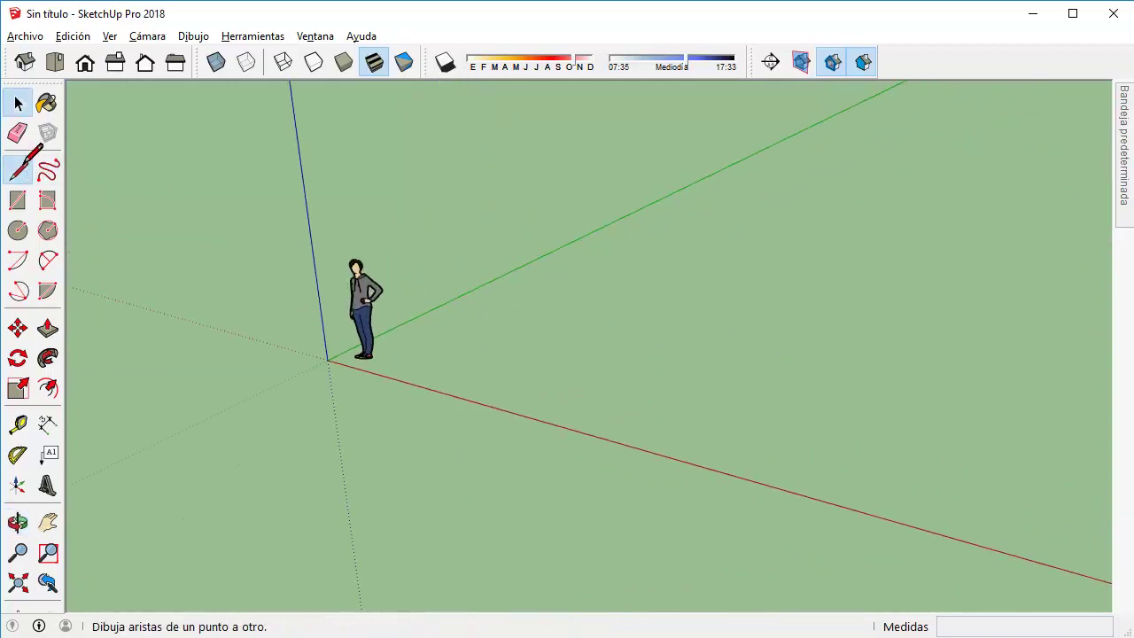
click(18, 169)
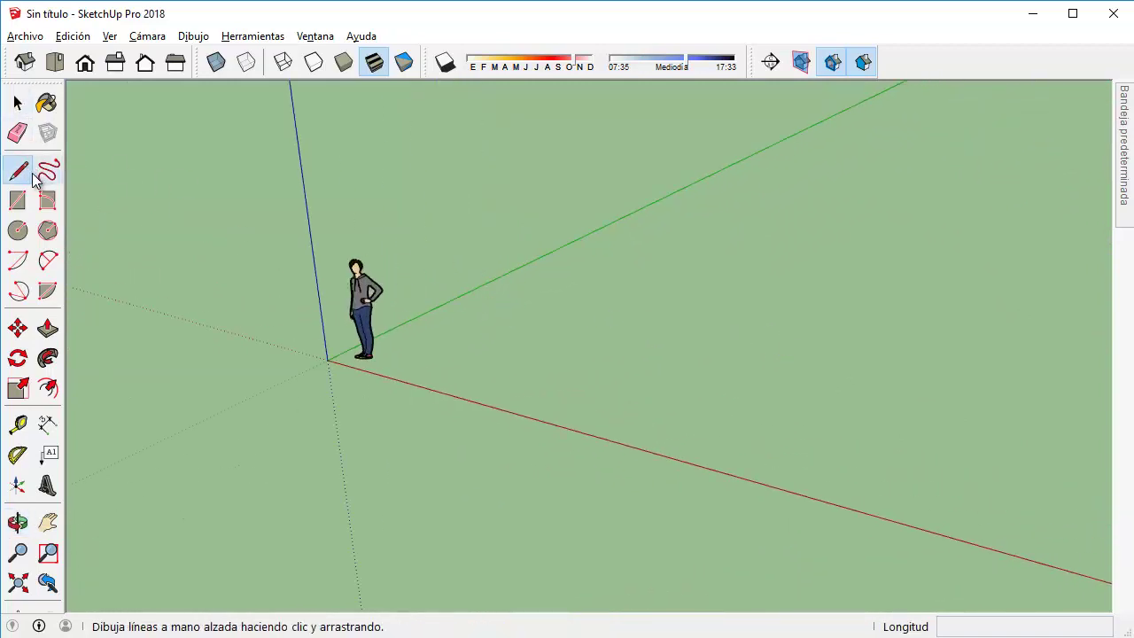
- Draw a six-corner L-shaped loop with the Line tool (L), closing it into a face
click(17, 102)
key(l)
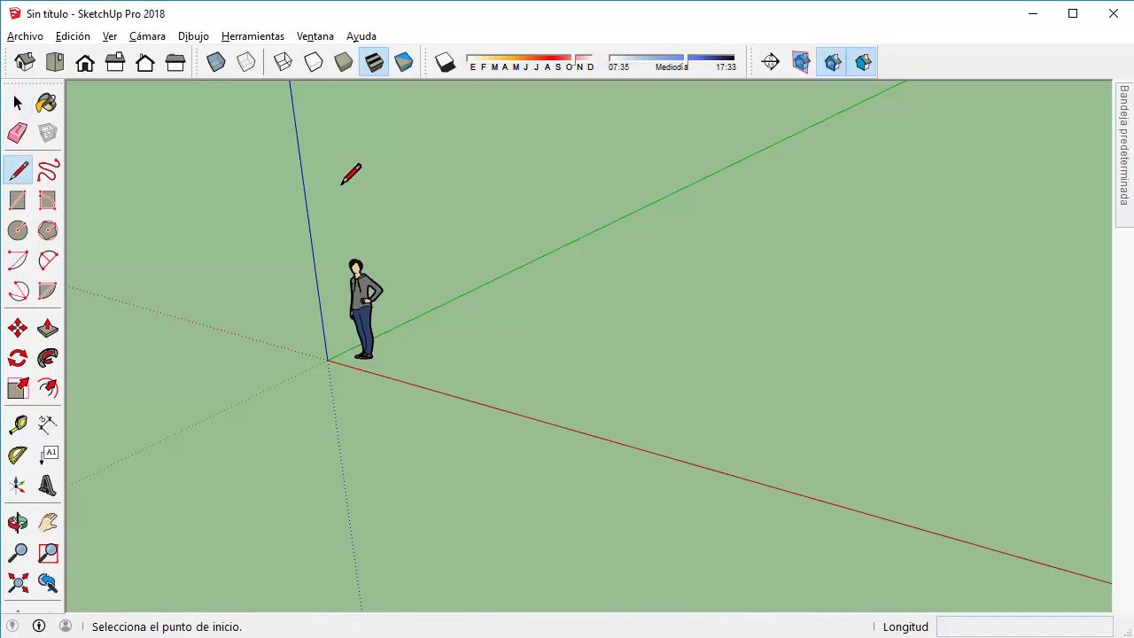
click(452, 370)
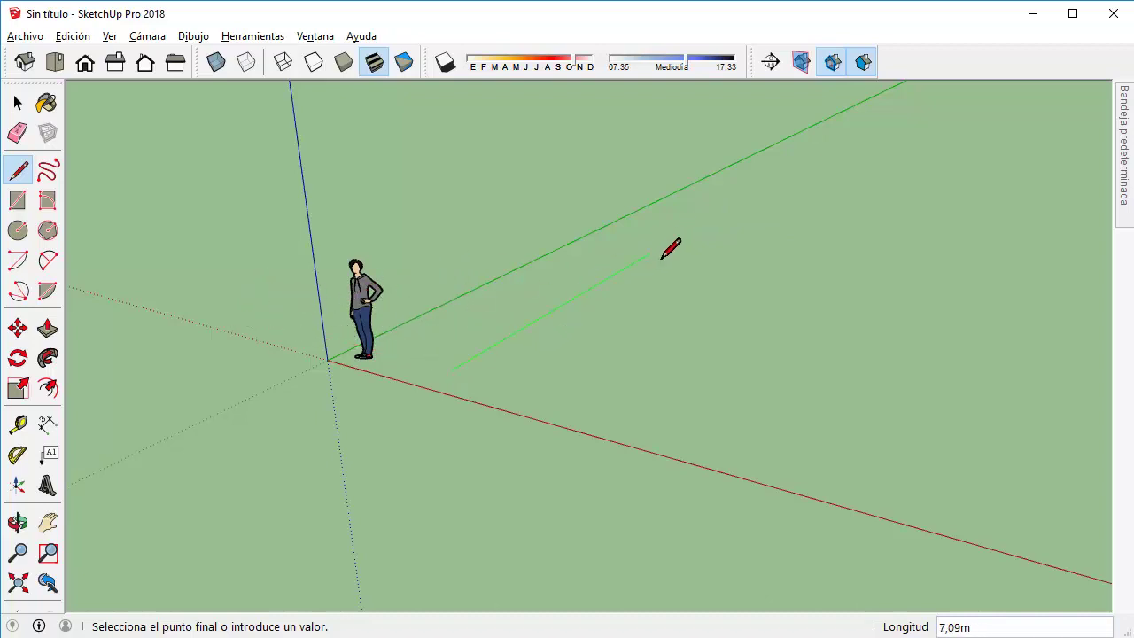
click(705, 223)
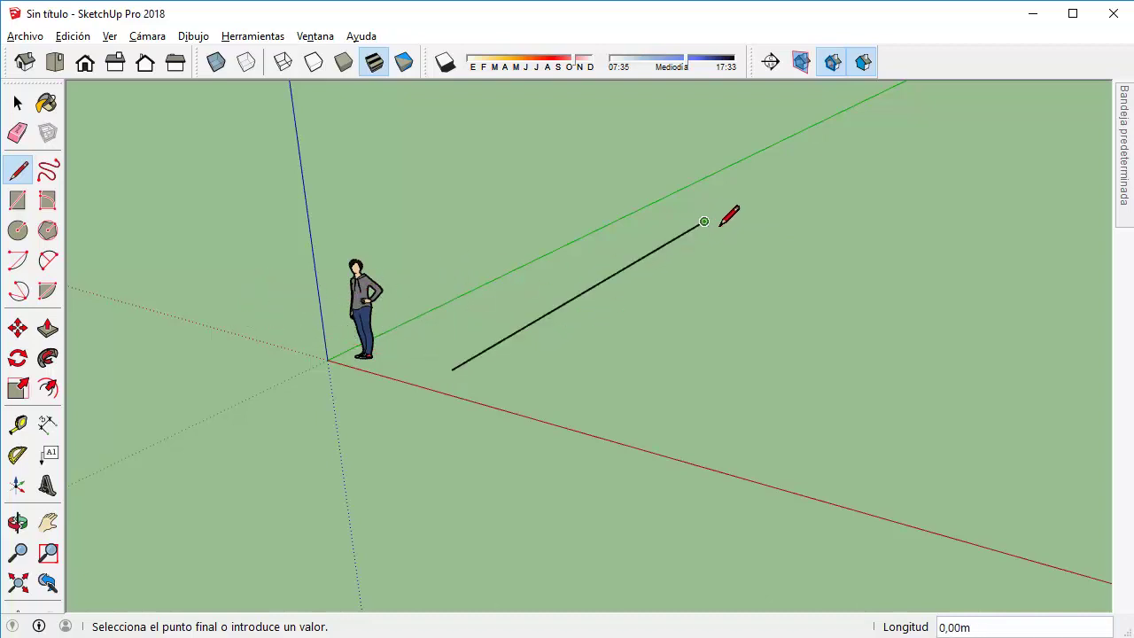
click(919, 252)
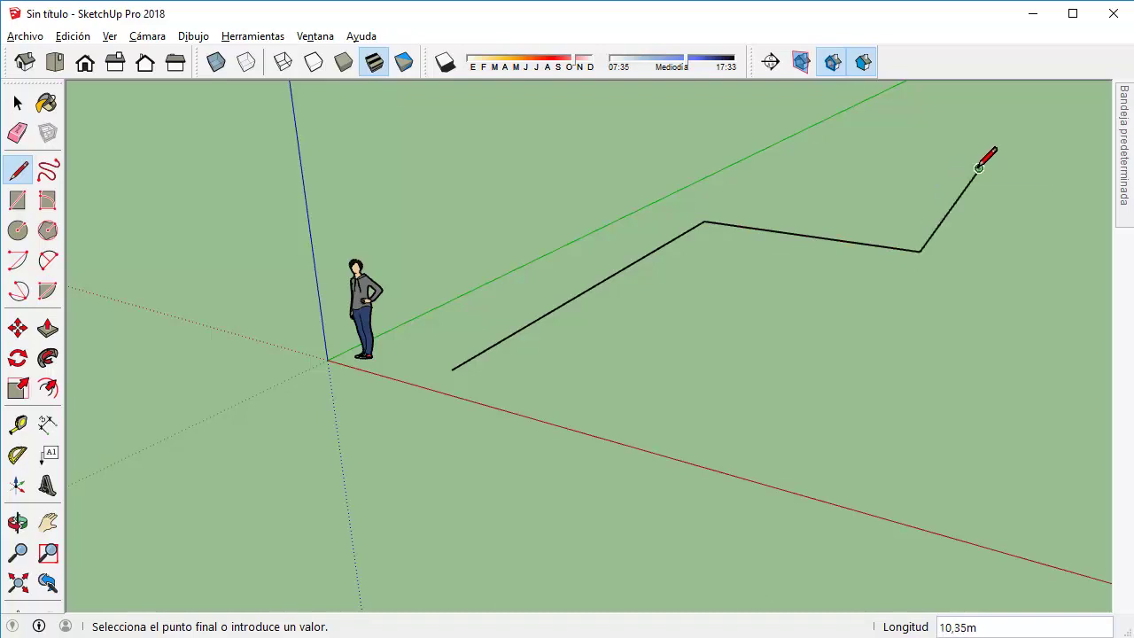
click(1088, 179)
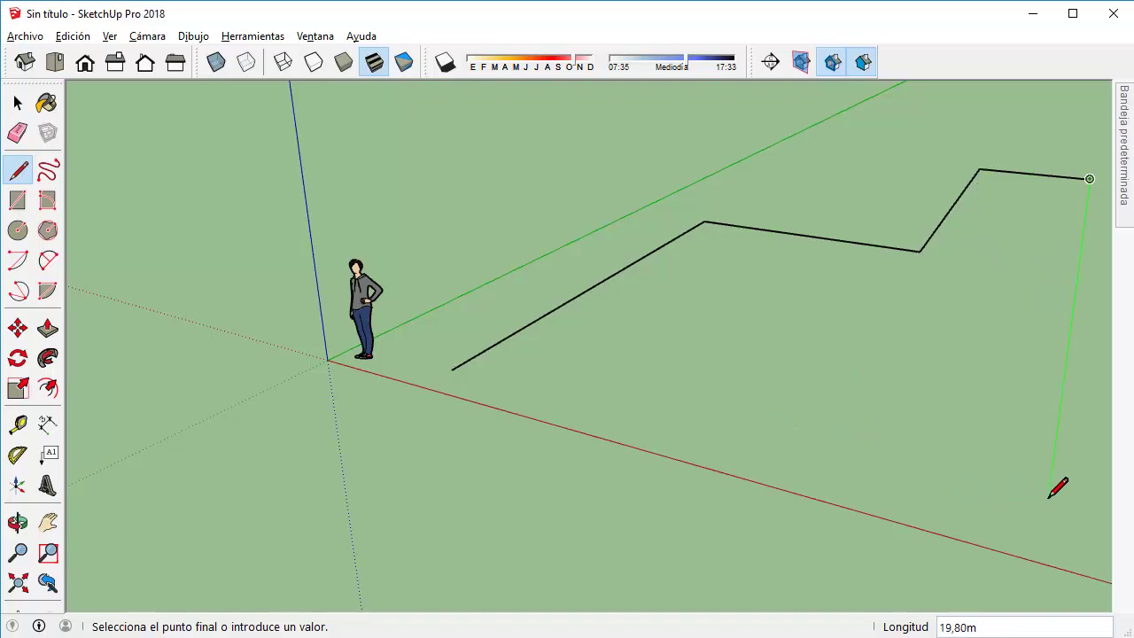
click(1044, 527)
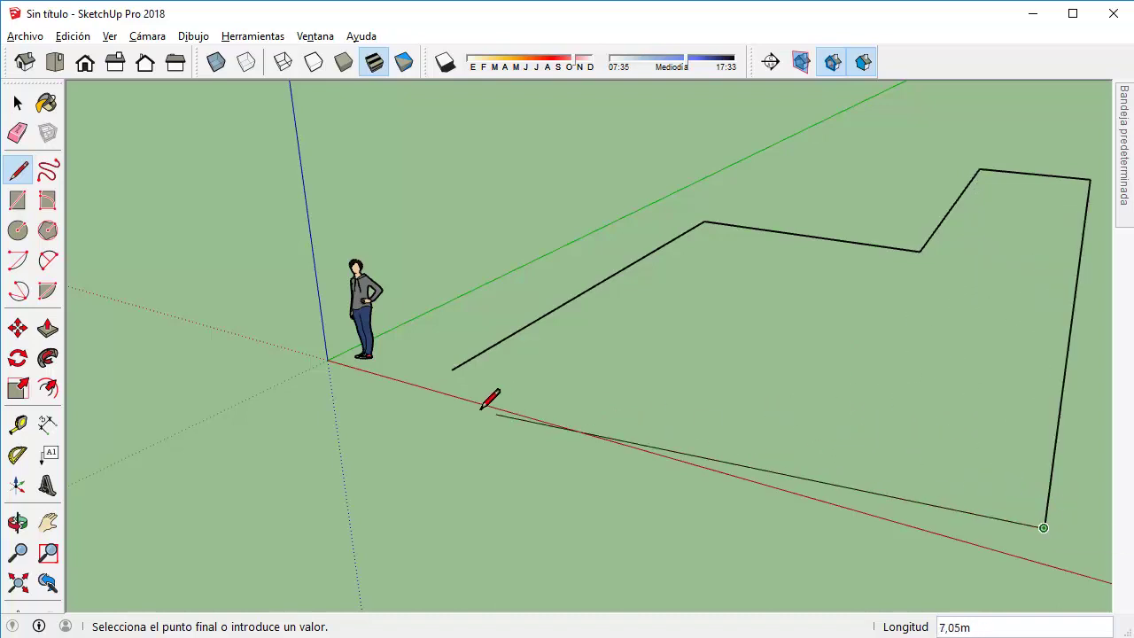
click(453, 373)
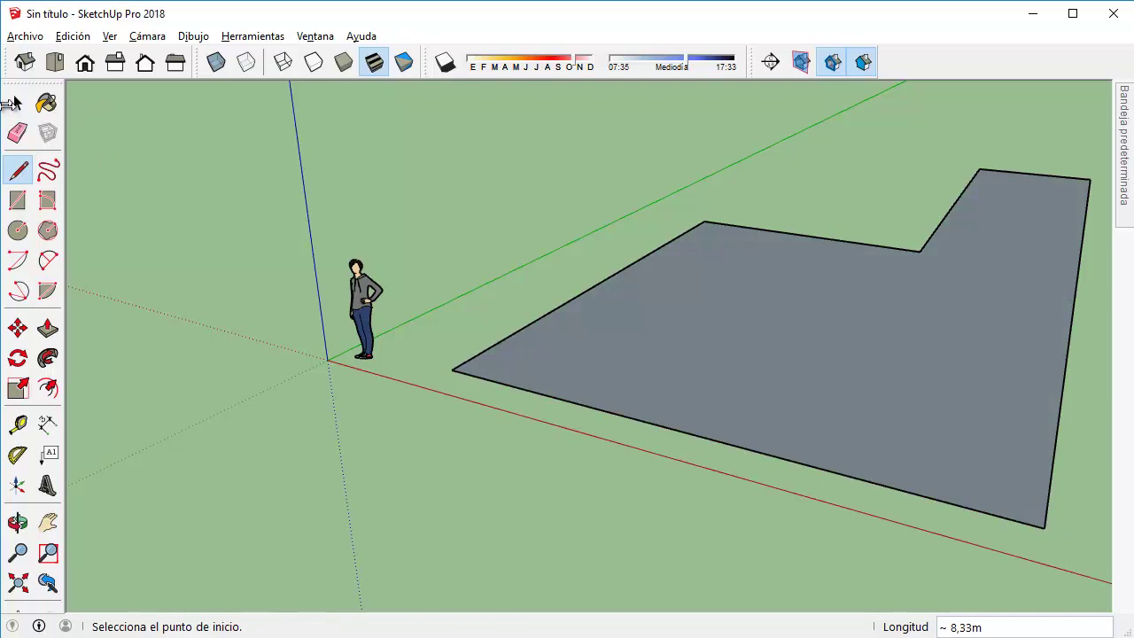
- Orbit and zoom around the new L-shaped face to inspect it
click(18, 102)
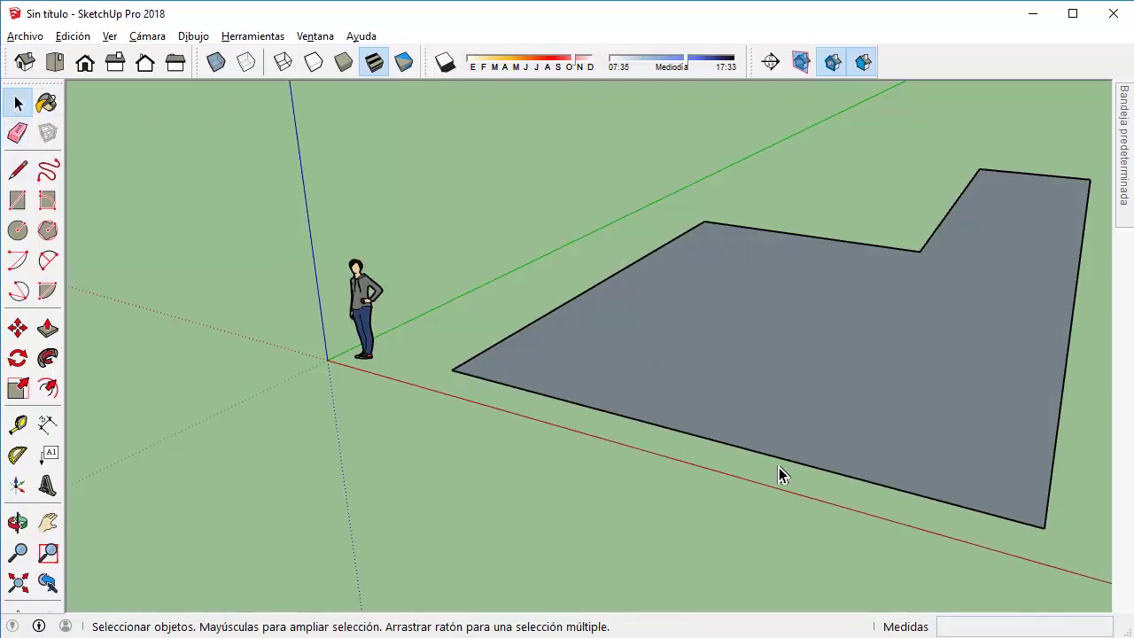
mouse_move(946, 257)
middle_down()
mouse_move(515, 338)
mouse_move(520, 350)
mouse_move(553, 152)
middle_up()
mouse_move(553, 152)
mouse_down()
mouse_move(597, 253)
mouse_move(615, 434)
mouse_move(547, 223)
mouse_move(512, 235)
mouse_move(543, 353)
mouse_up()
key(space)
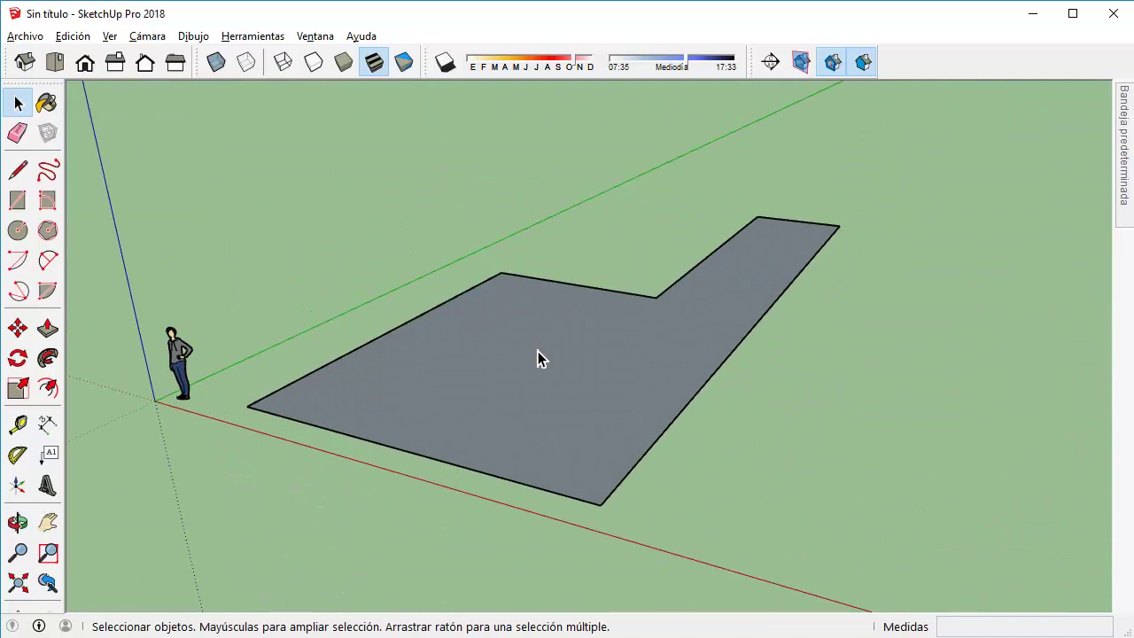
scroll(538, 351, up, 1)
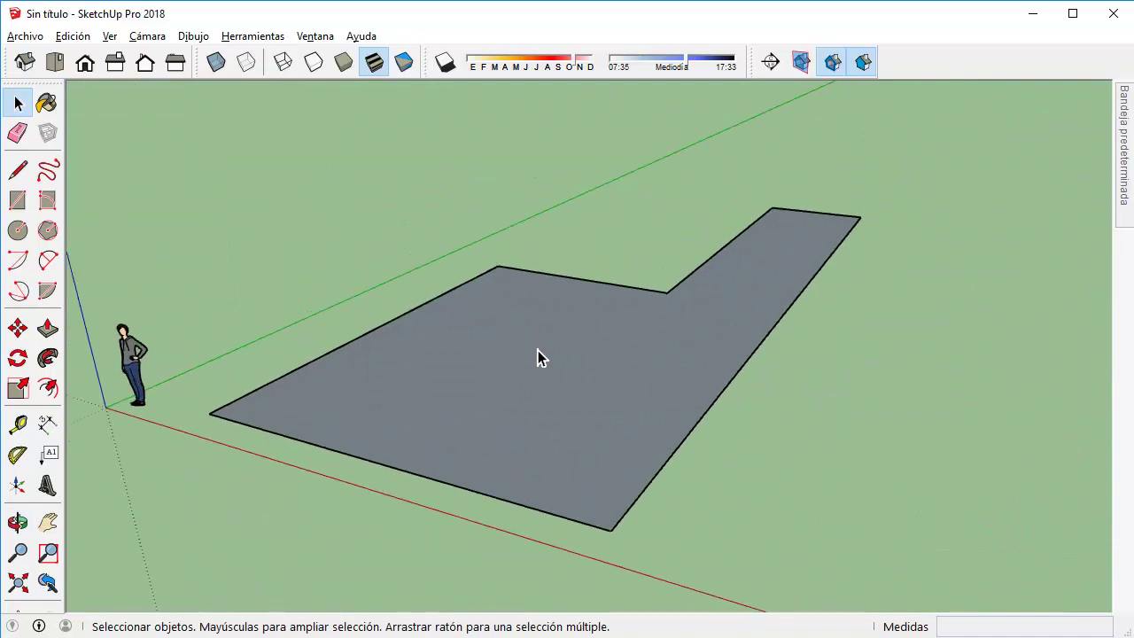
mouse_move(538, 357)
middle_down()
mouse_move(725, 317)
mouse_move(544, 408)
mouse_move(620, 398)
mouse_move(557, 392)
mouse_move(496, 354)
middle_up()
scroll(619, 393, up, 1)
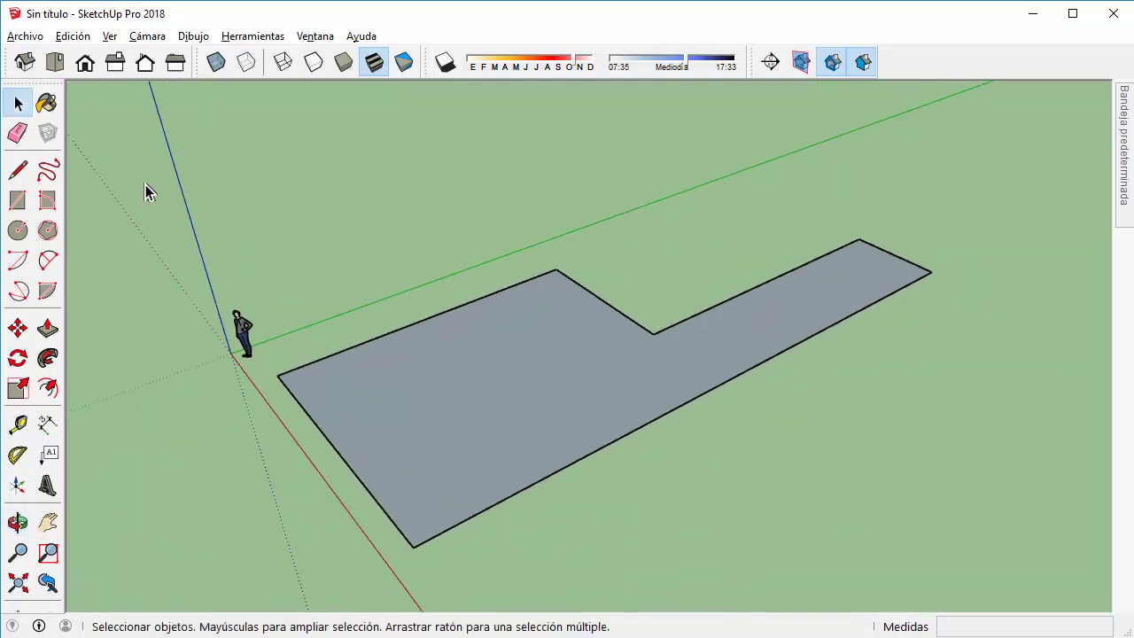
- Draw a vertical edge rising from the L-shaped face's near corner
click(18, 170)
mouse_move(336, 367)
middle_down()
mouse_move(413, 329)
mouse_move(267, 362)
middle_up()
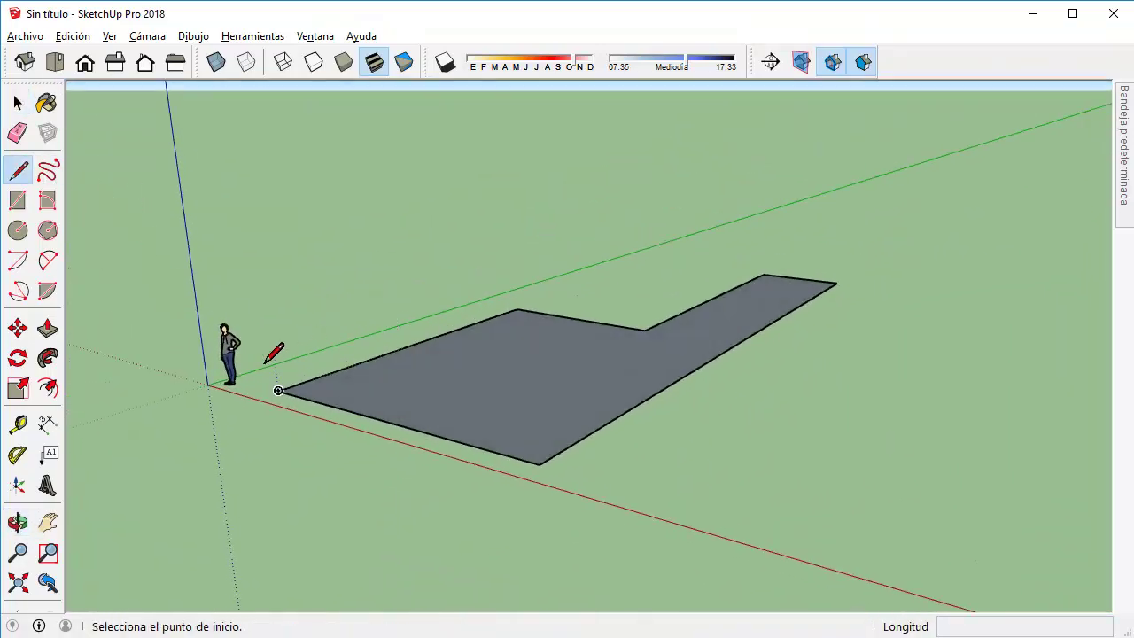
click(278, 390)
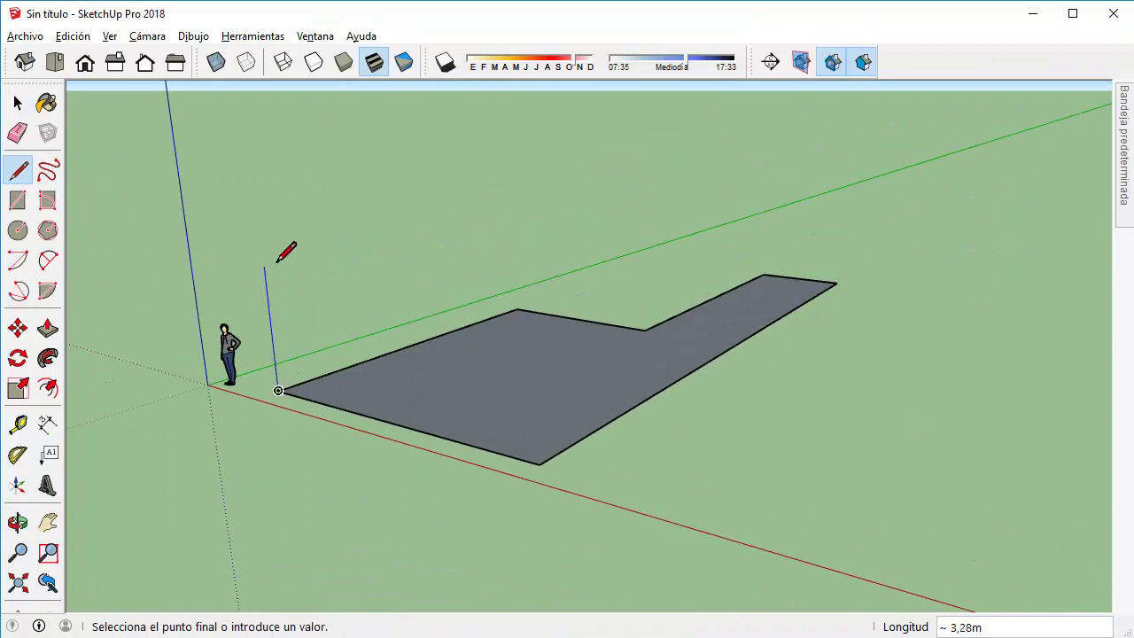
key(shift)
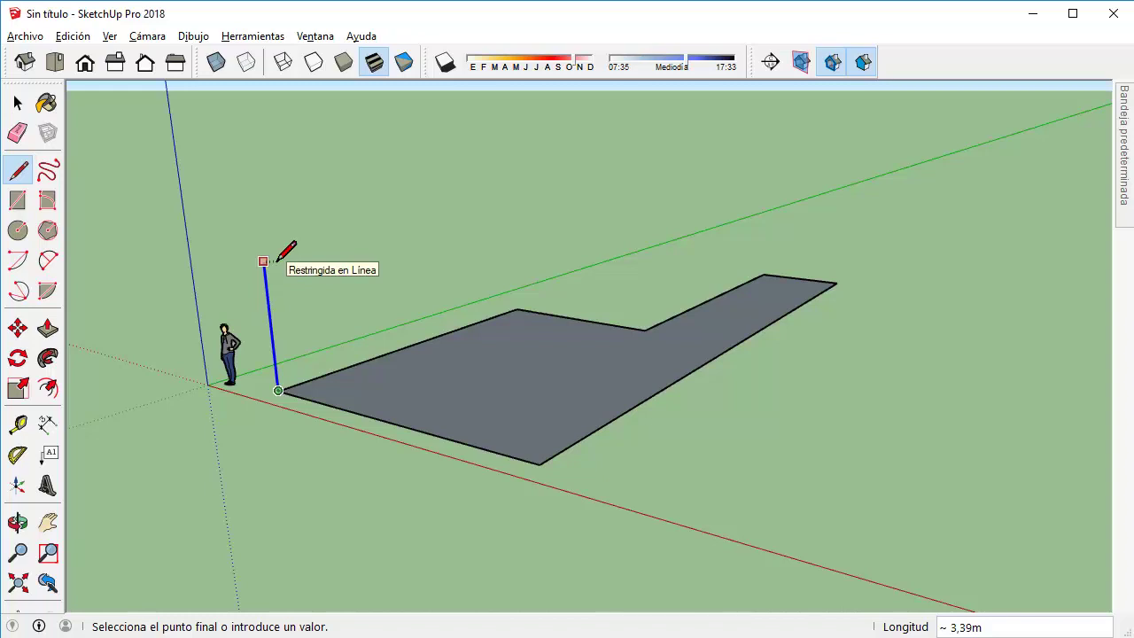
key(Left)
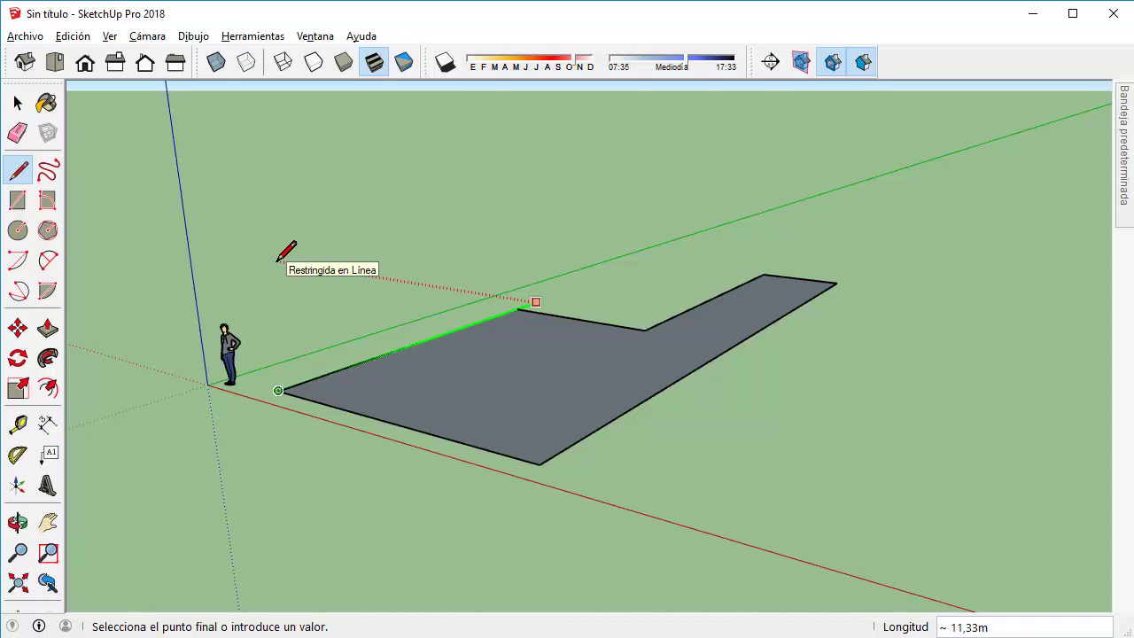
key(Right)
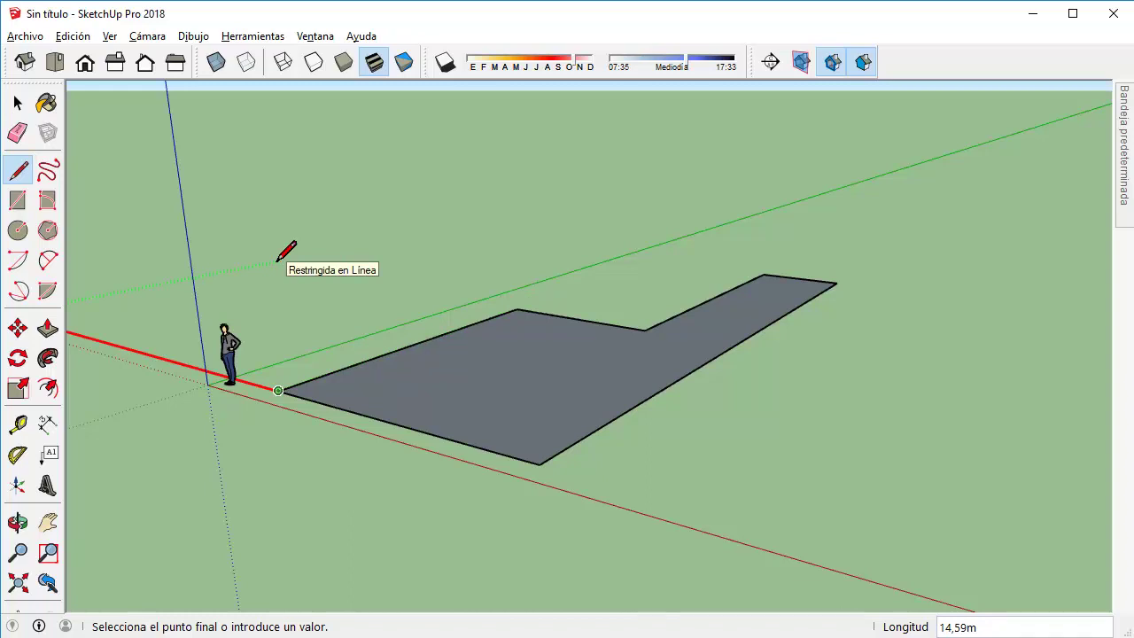
key(Up)
click(269, 237)
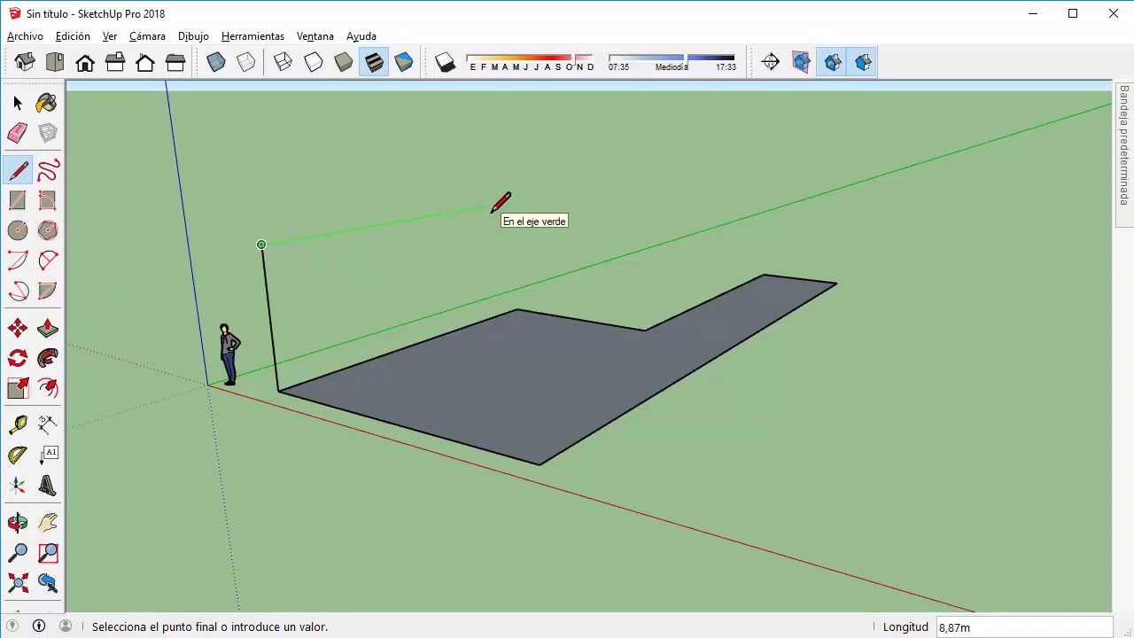
- Draw a green-axis top edge and drop it to the floor's inner corner, closing a wall
key(shift)
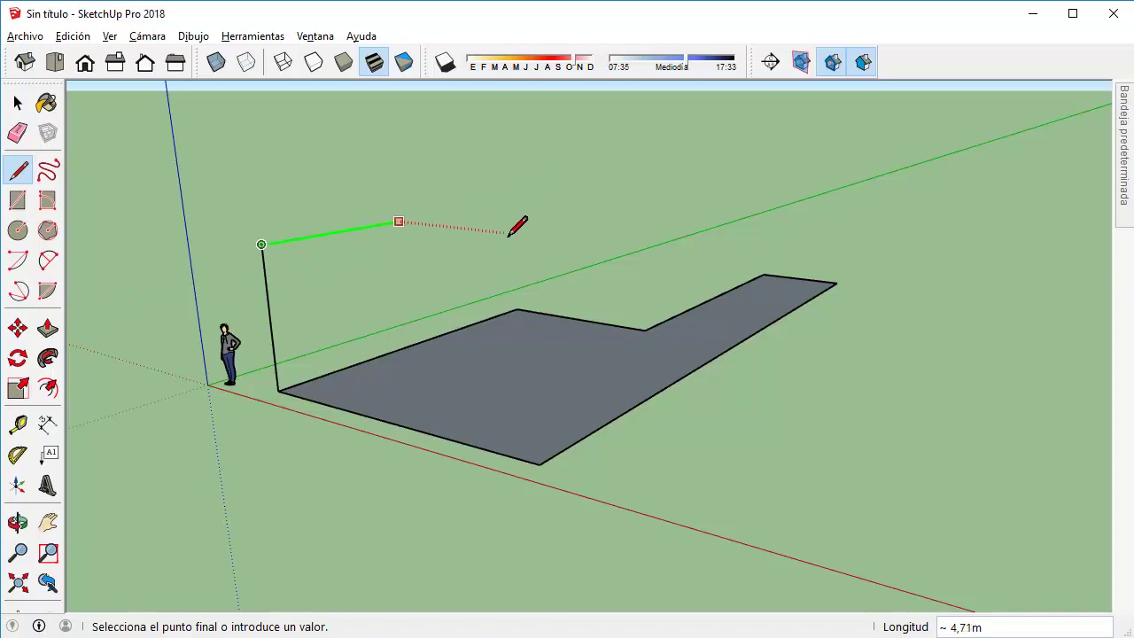
key(shift)
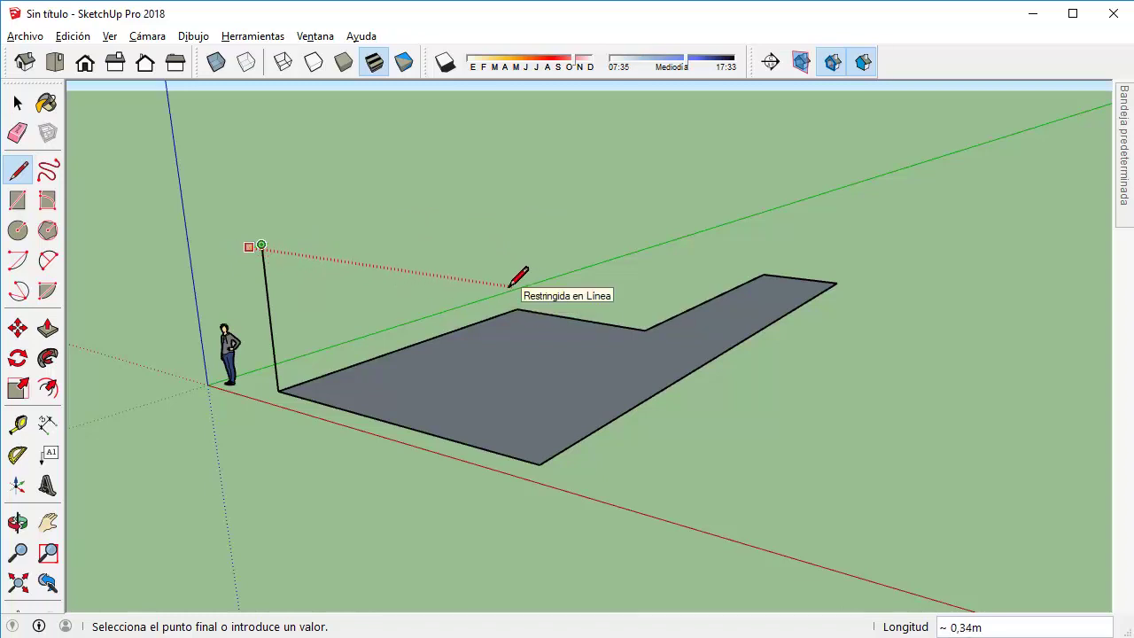
key(shift)
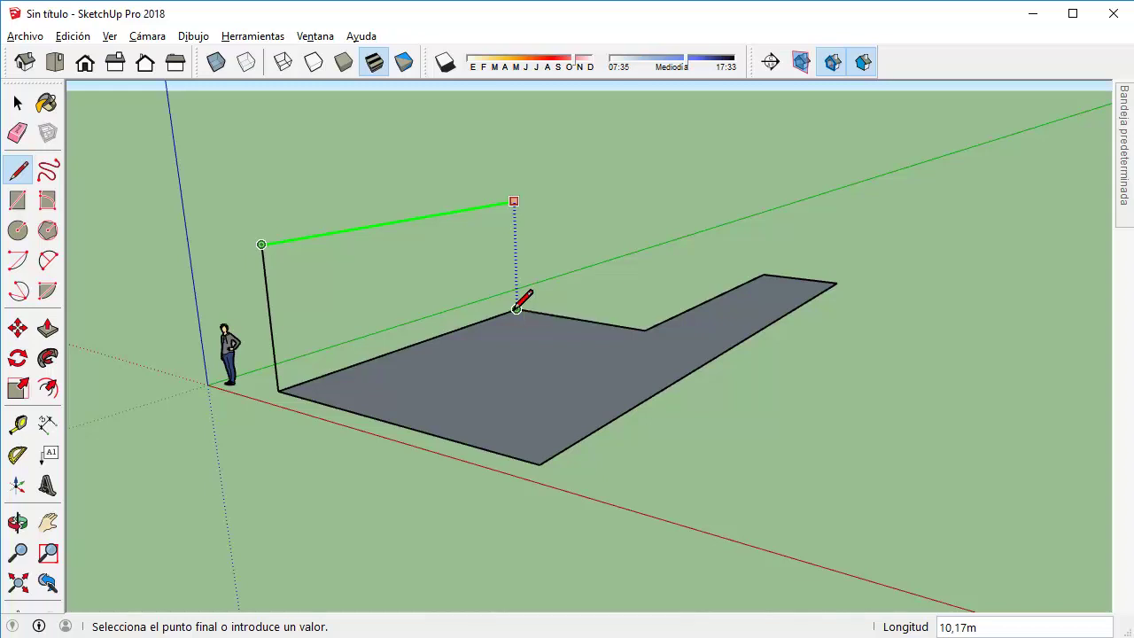
click(517, 309)
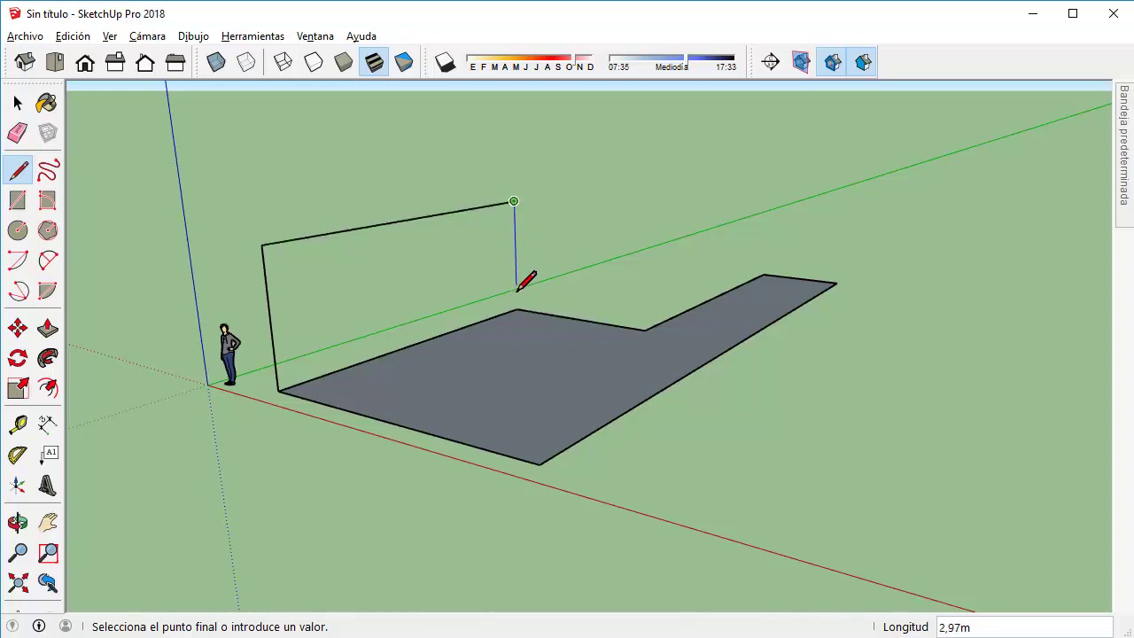
click(516, 308)
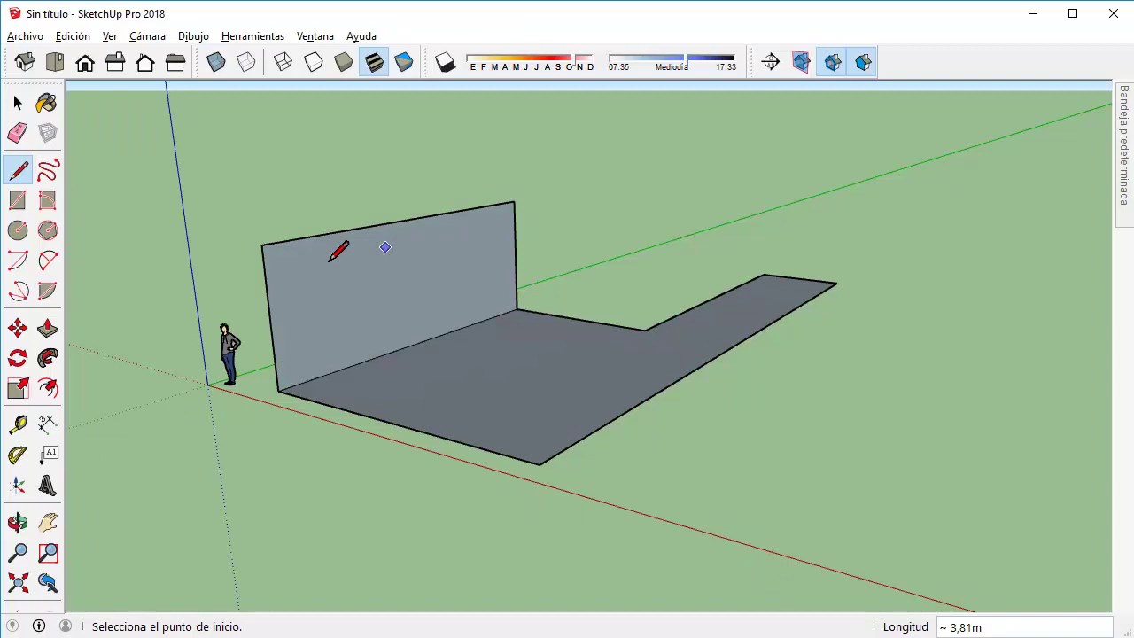
- Draw sloping edges from the wall's two top corners down to the floor's front corner
click(261, 244)
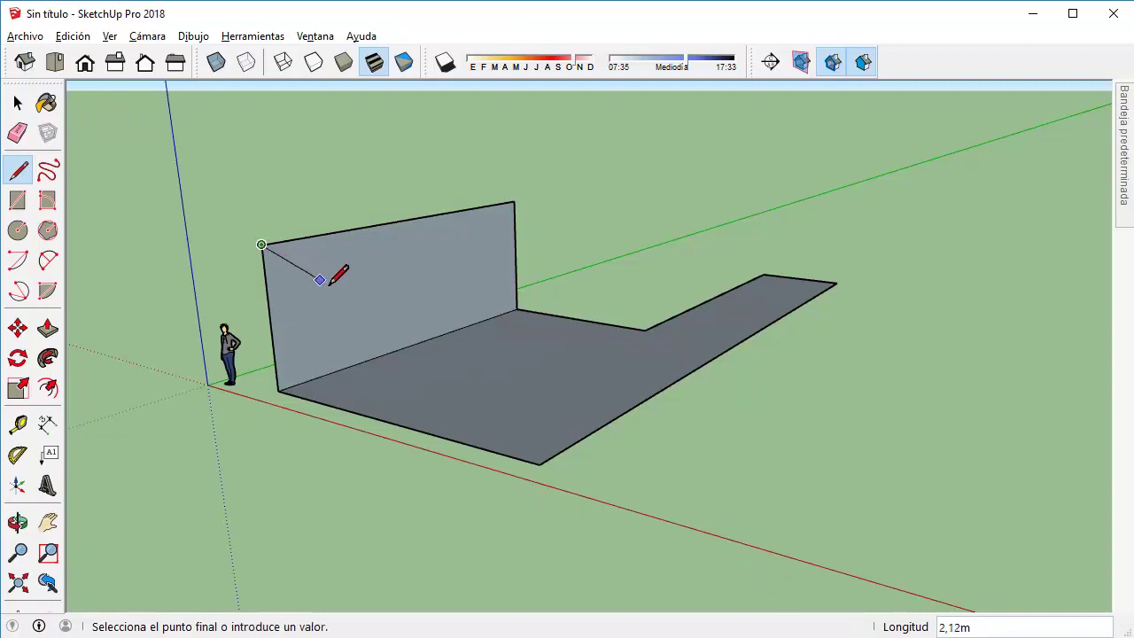
click(538, 461)
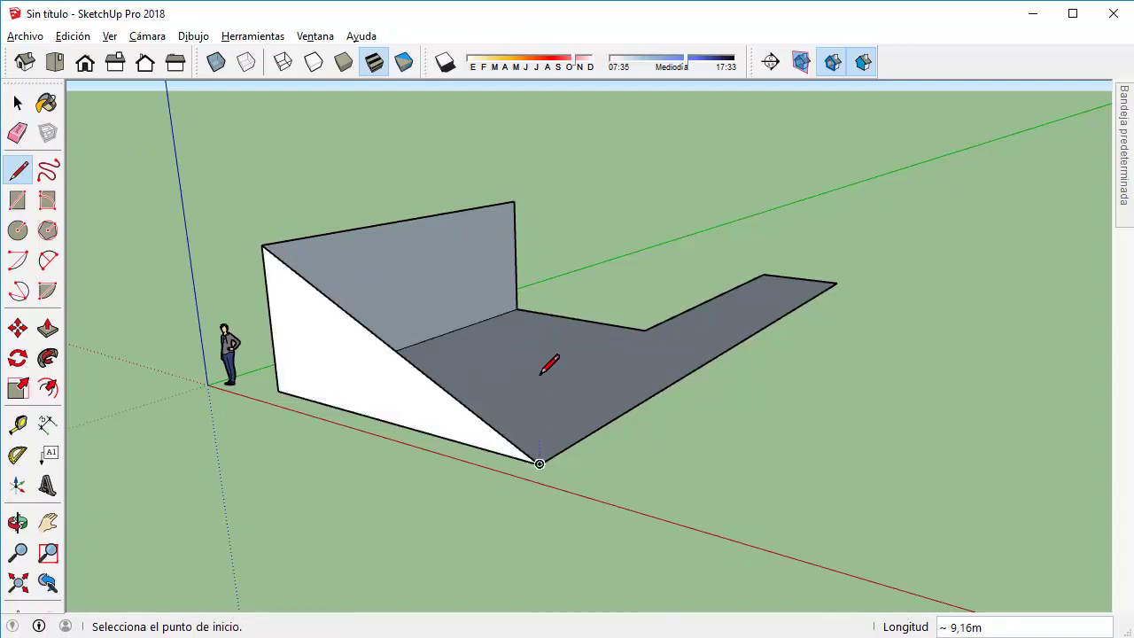
click(514, 202)
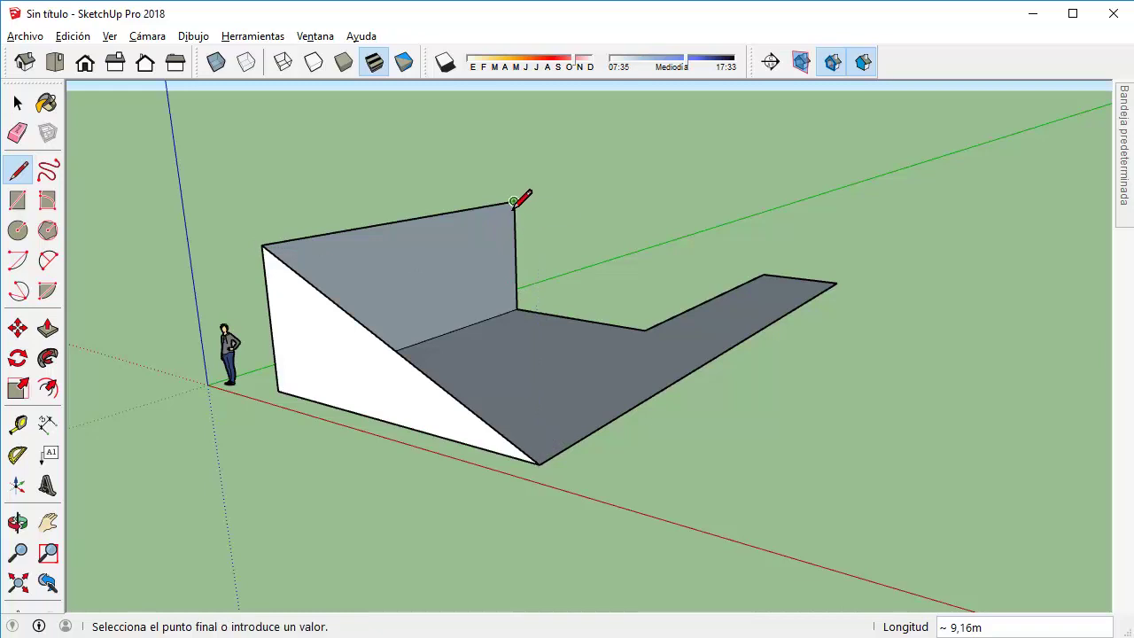
click(539, 462)
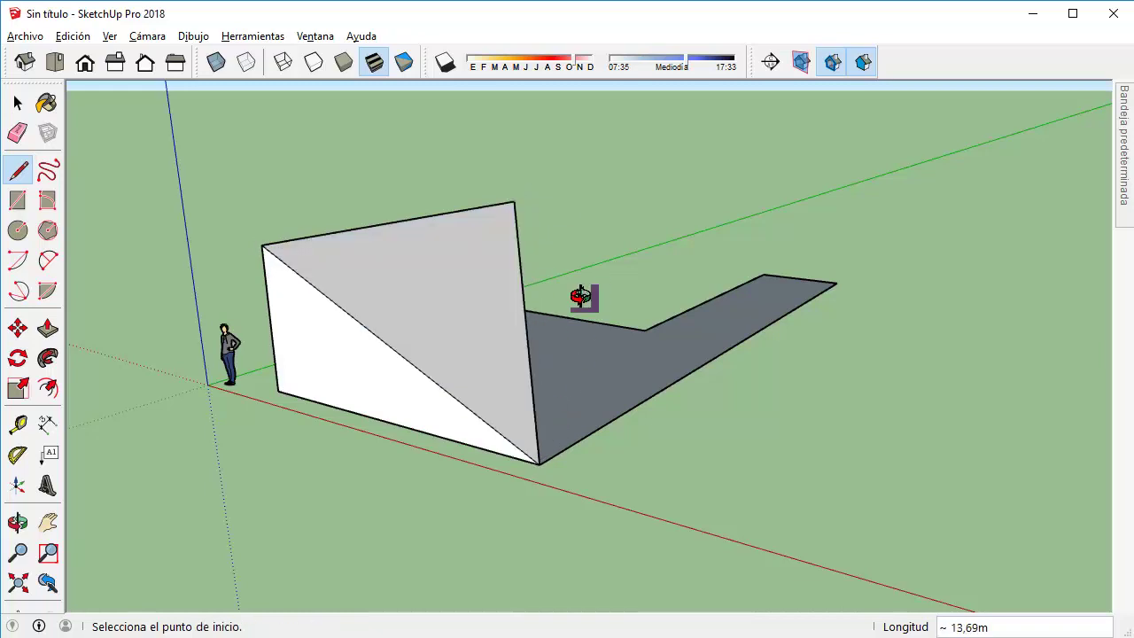
- Add edges on the far side and back, closing the wedge's remaining faces
mouse_move(588, 293)
middle_down()
mouse_move(501, 323)
mouse_move(215, 355)
middle_up()
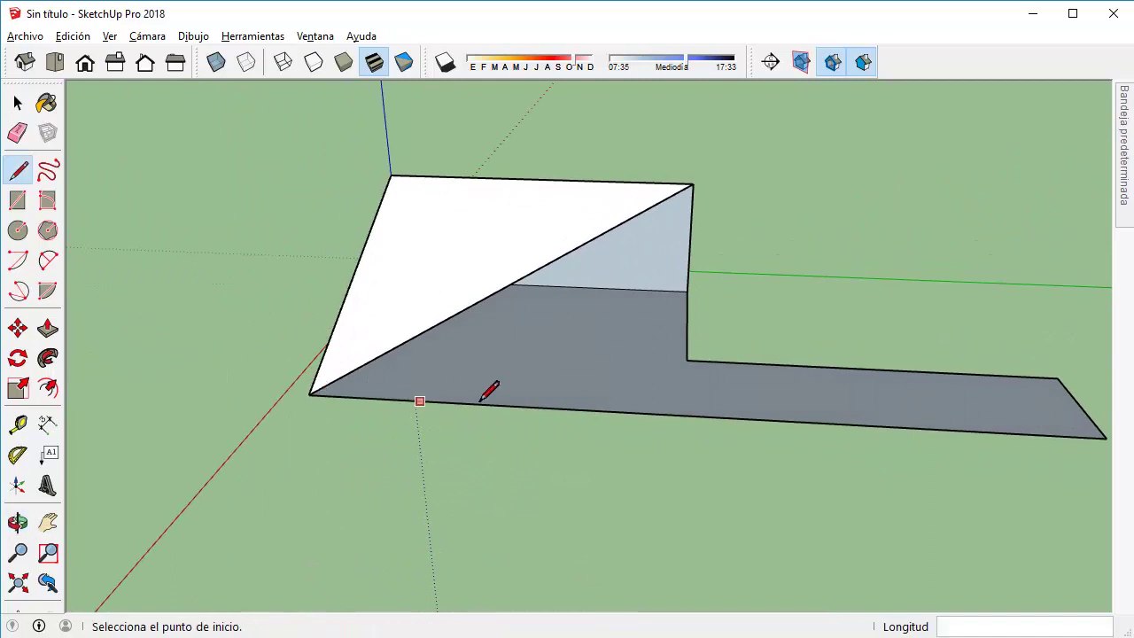
click(687, 359)
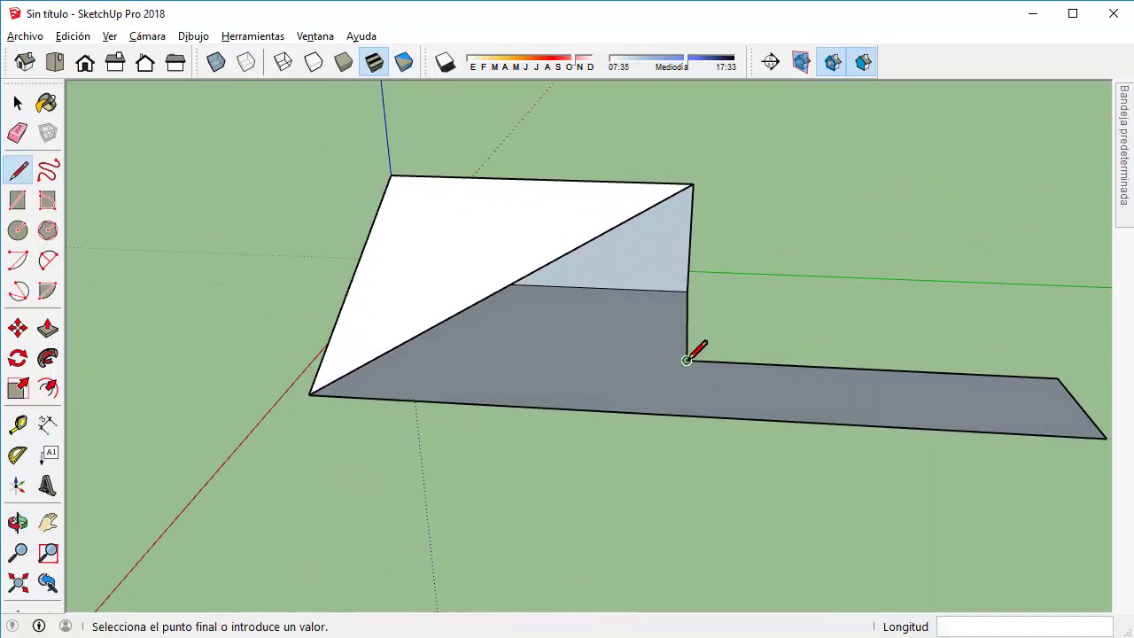
click(693, 185)
middle_drag(699, 261, 367, 241)
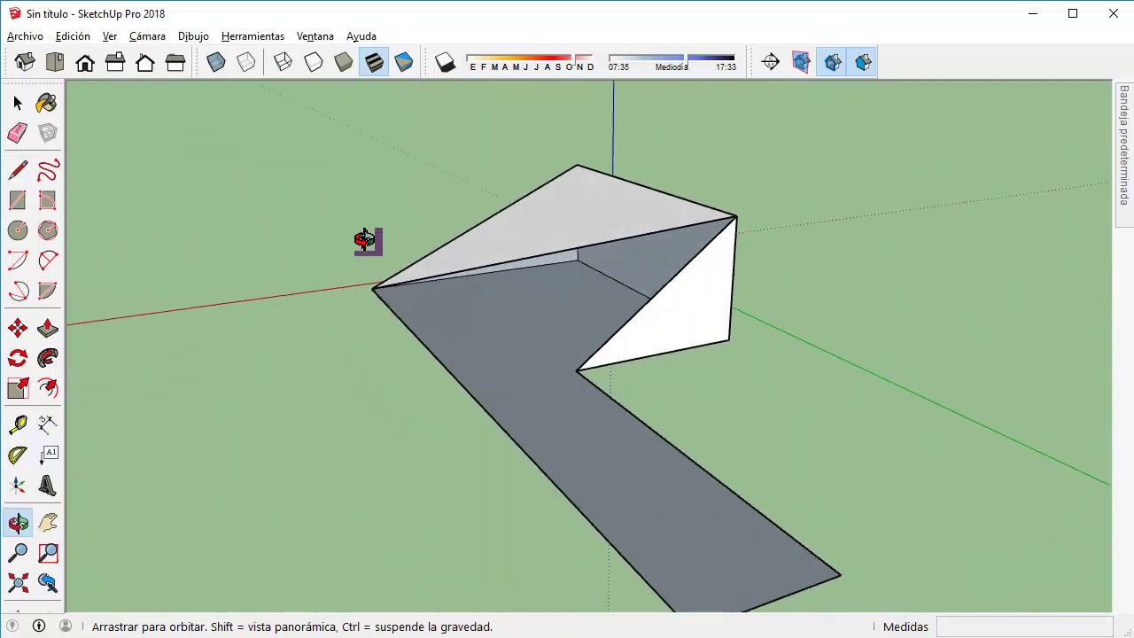
click(351, 299)
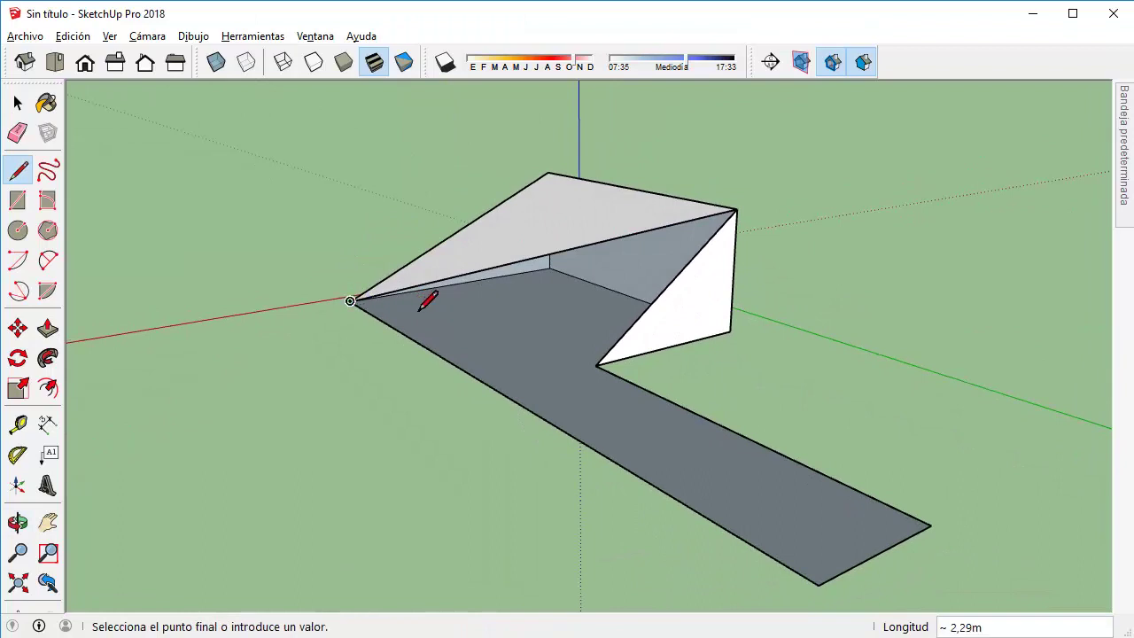
click(596, 364)
mouse_move(611, 346)
middle_down()
mouse_move(714, 329)
mouse_move(952, 372)
mouse_move(1030, 399)
middle_up()
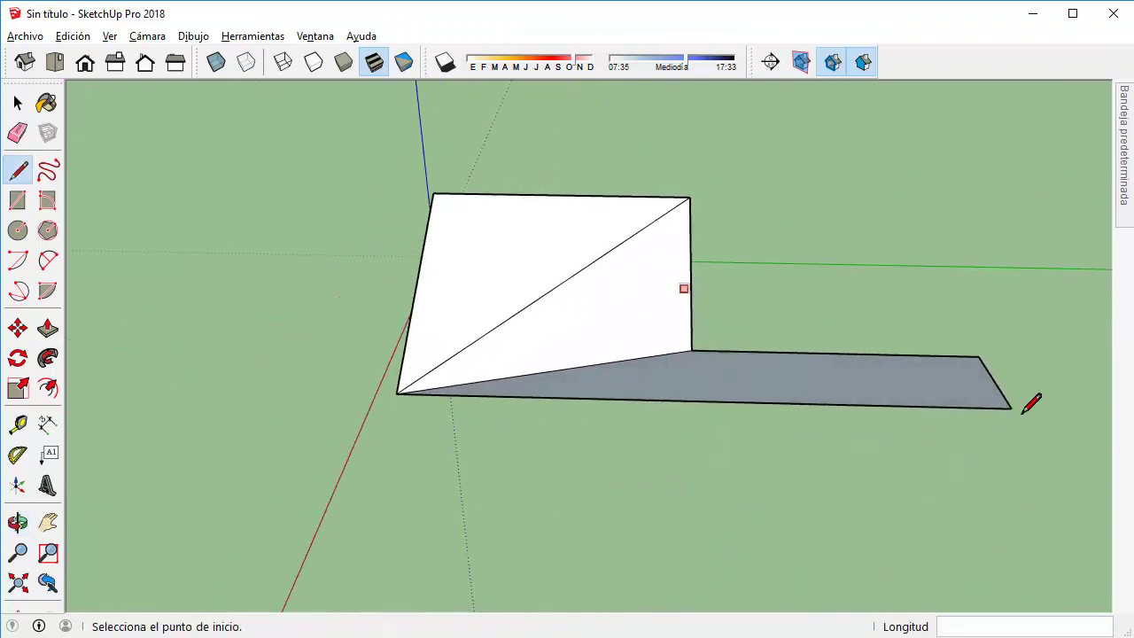
click(18, 104)
click(825, 372)
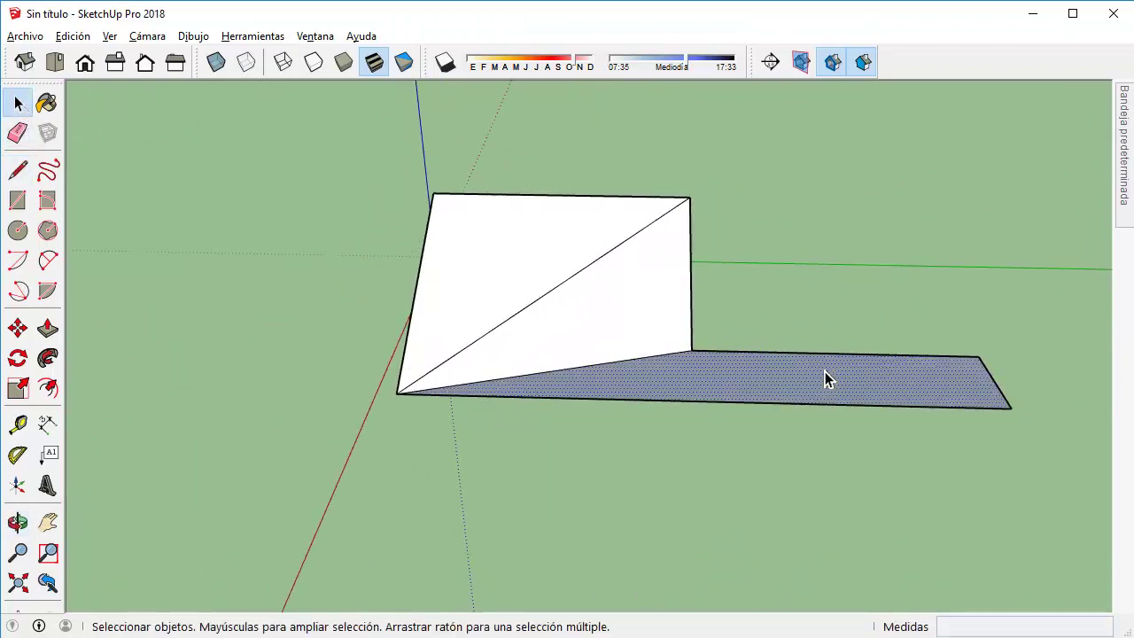
key(Delete)
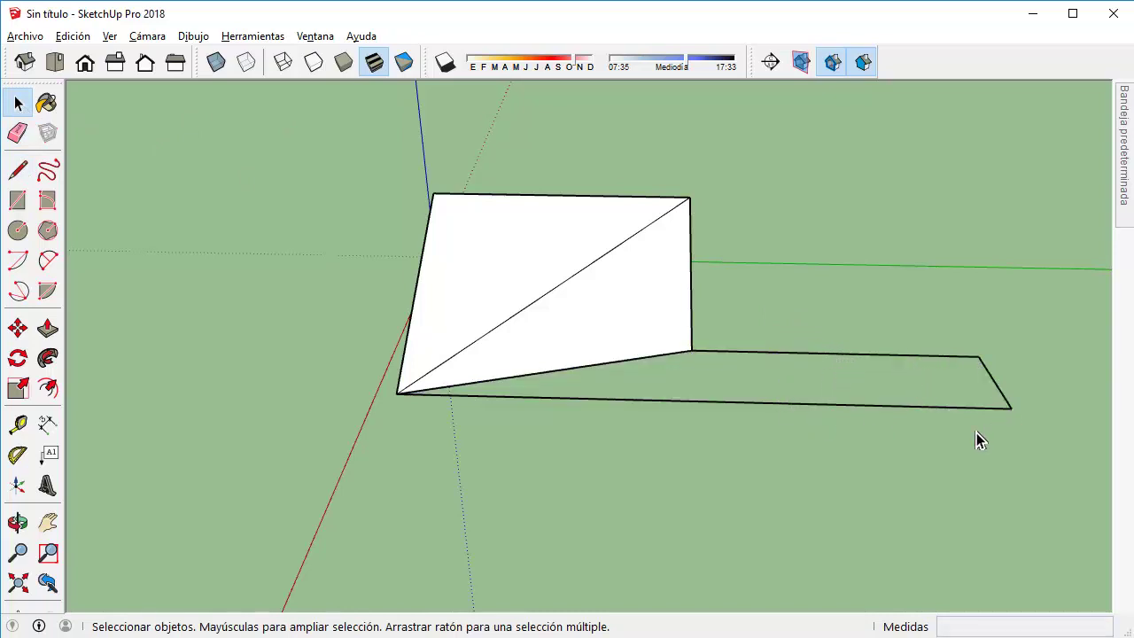
key(ctrl+z)
click(17, 133)
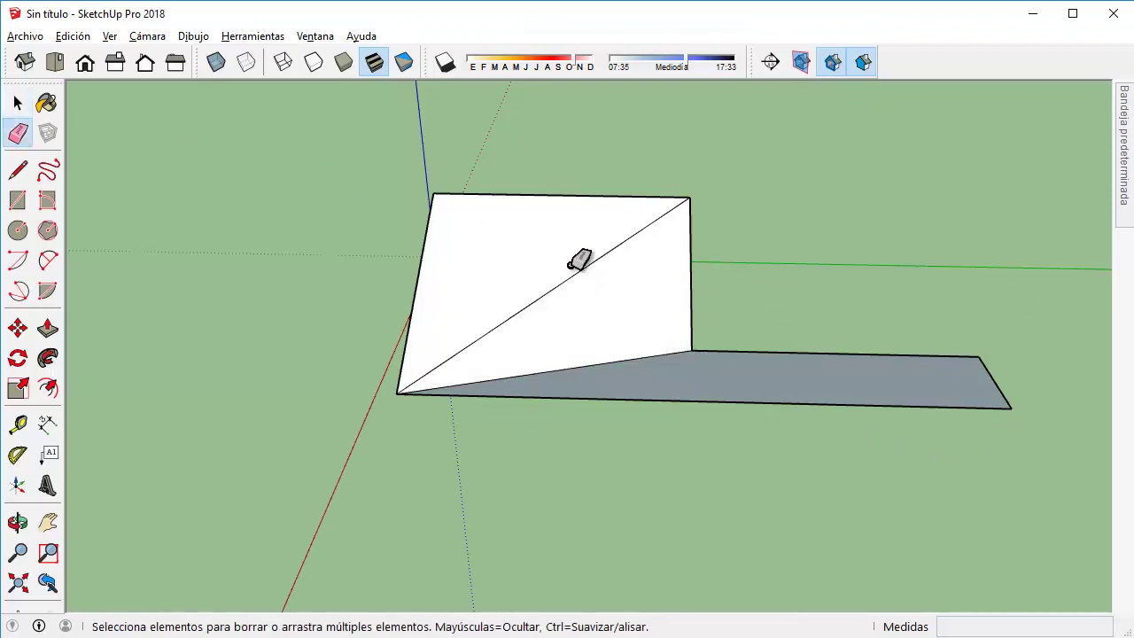
click(752, 353)
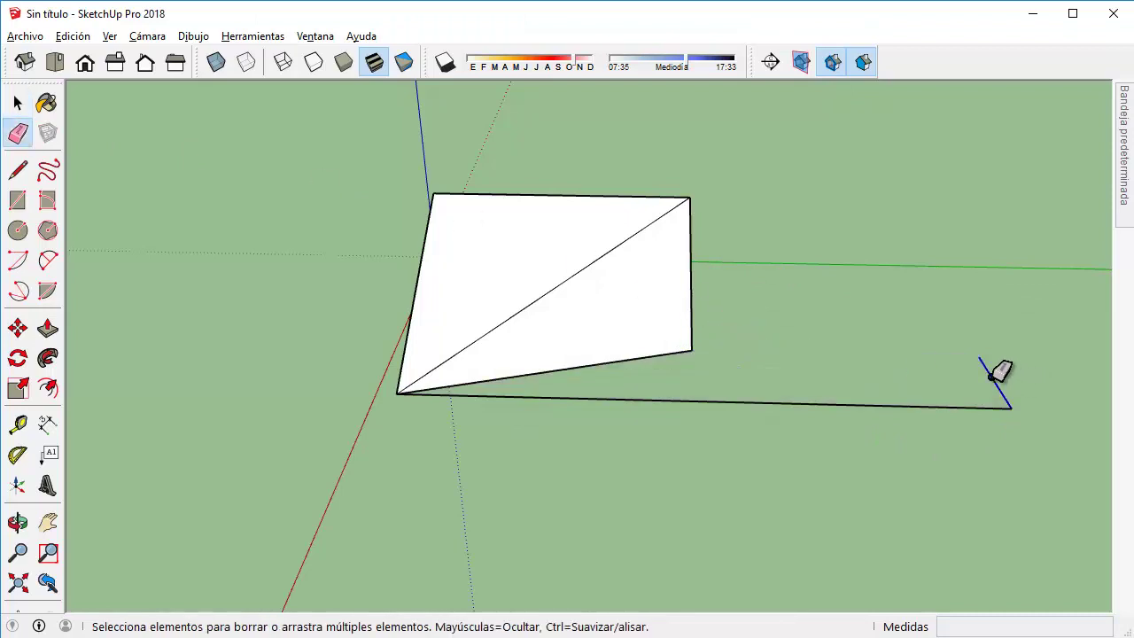
click(990, 376)
click(953, 406)
click(18, 103)
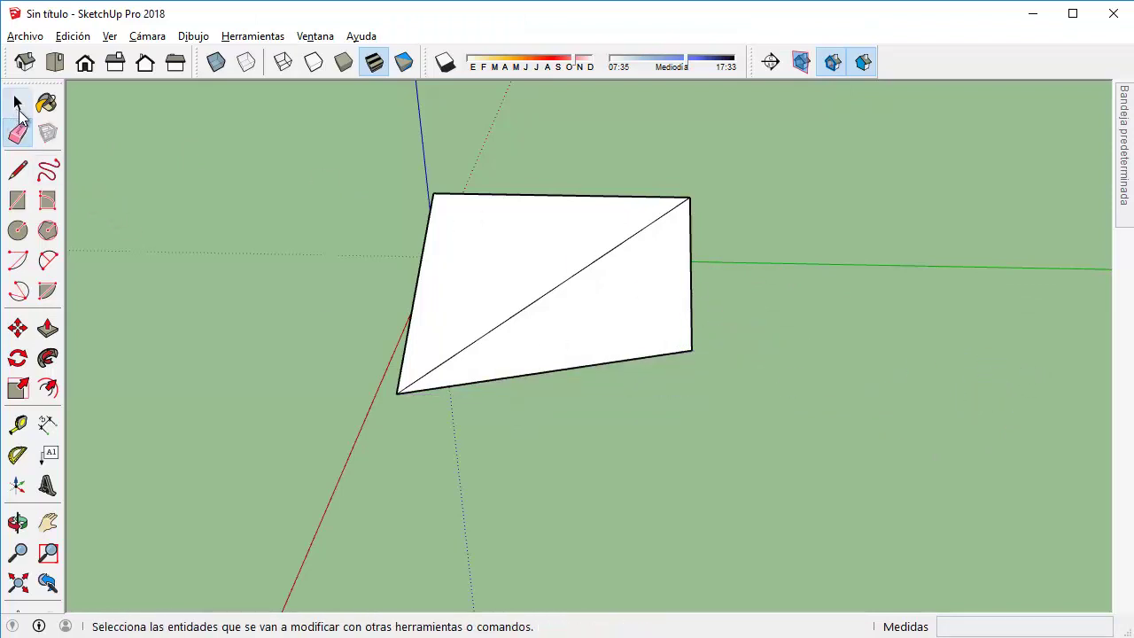
key(ctrl+z)
key(ctrl+z)
key(ctrl+z)
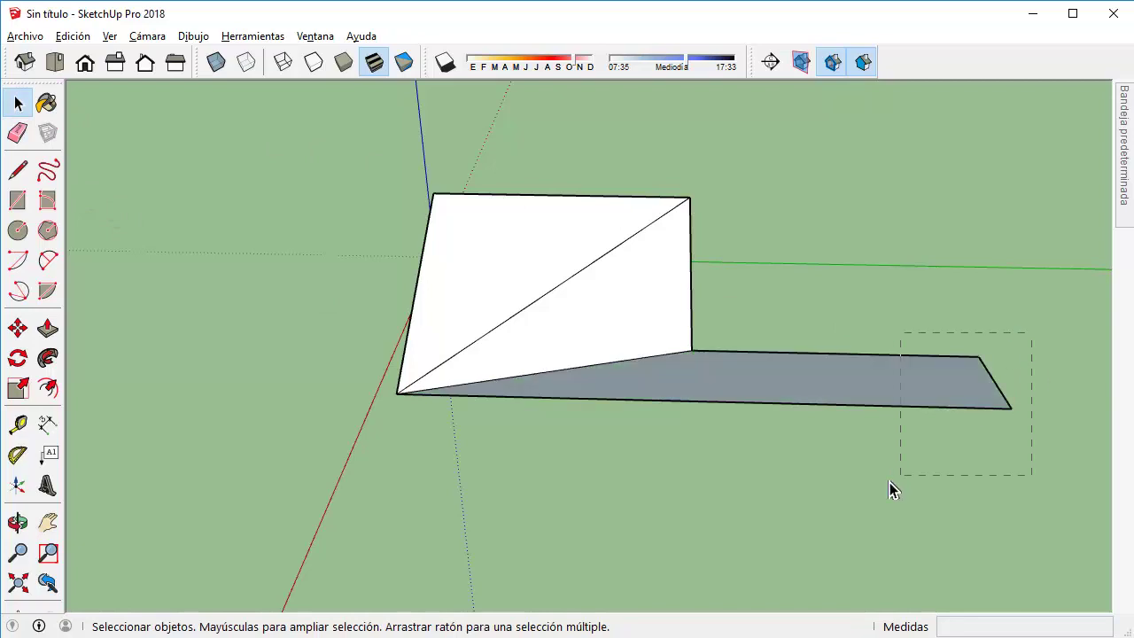
drag(889, 482, 890, 482)
key(Delete)
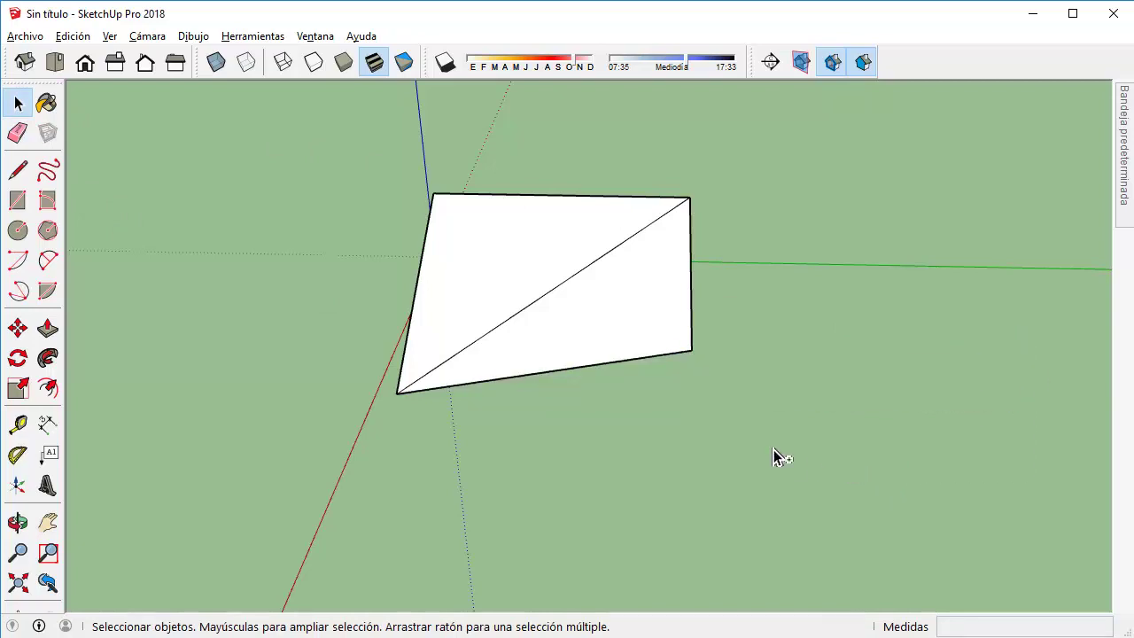
key(ctrl+z)
click(17, 133)
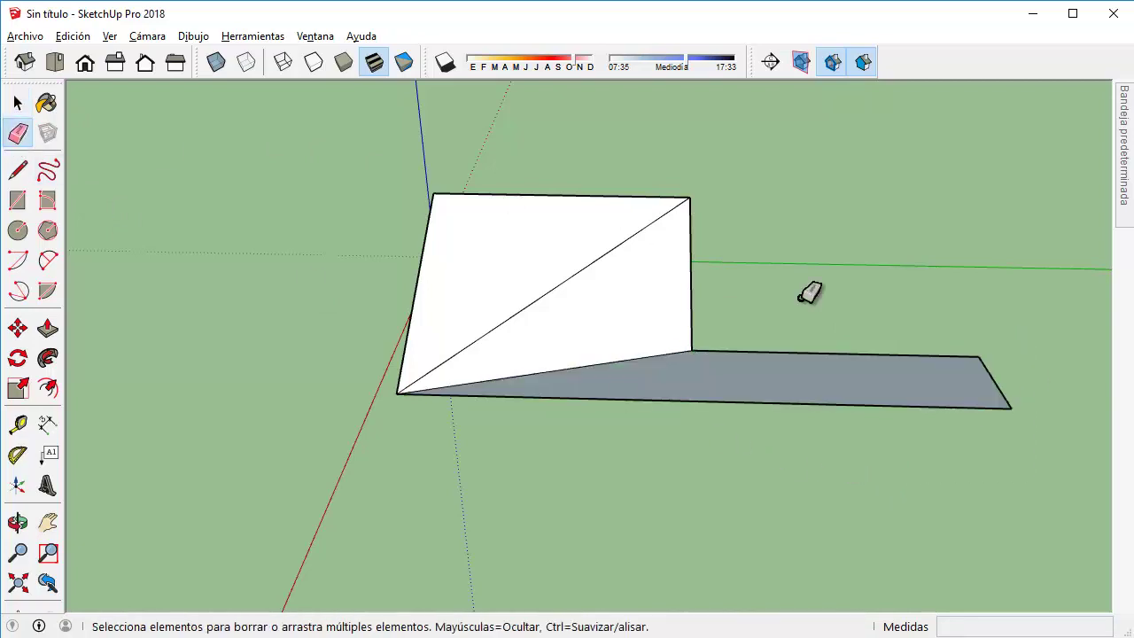
click(964, 356)
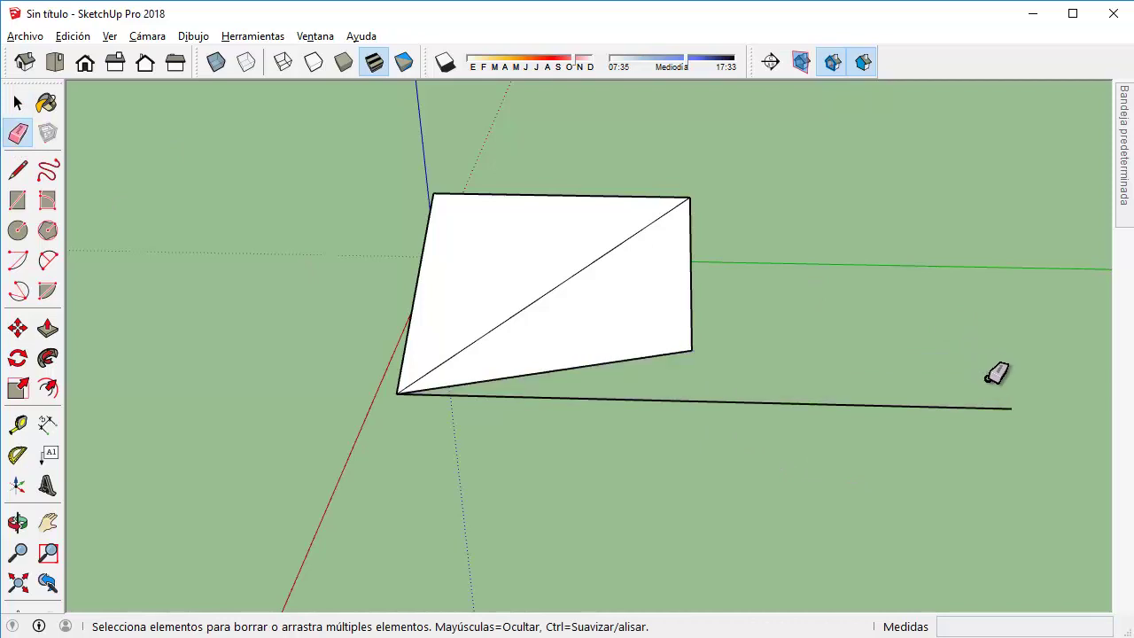
click(814, 405)
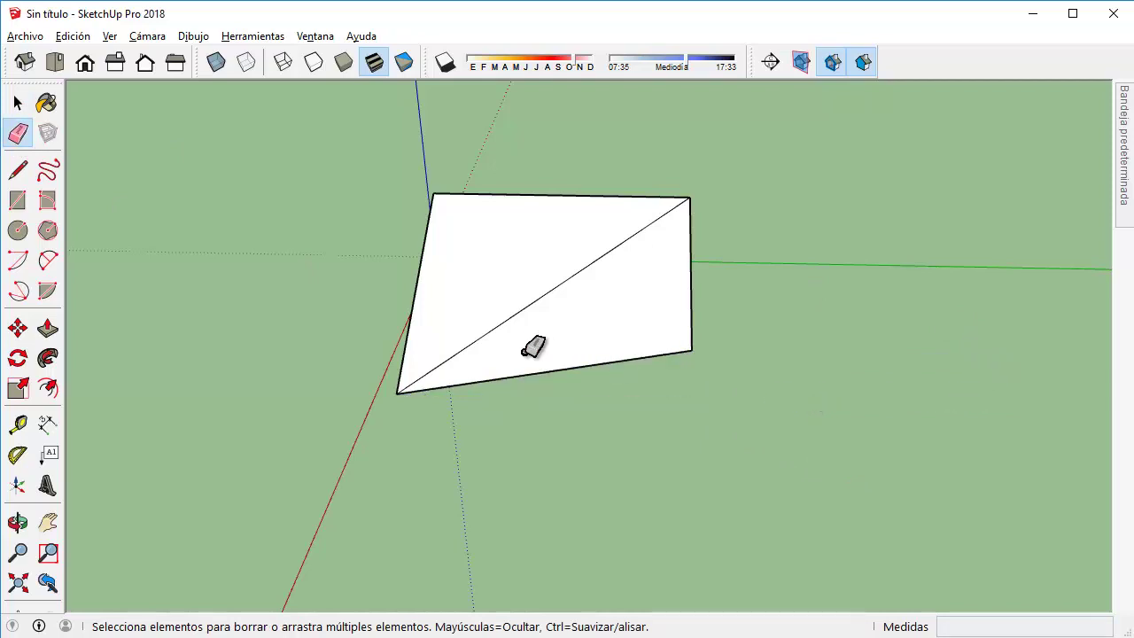
click(18, 102)
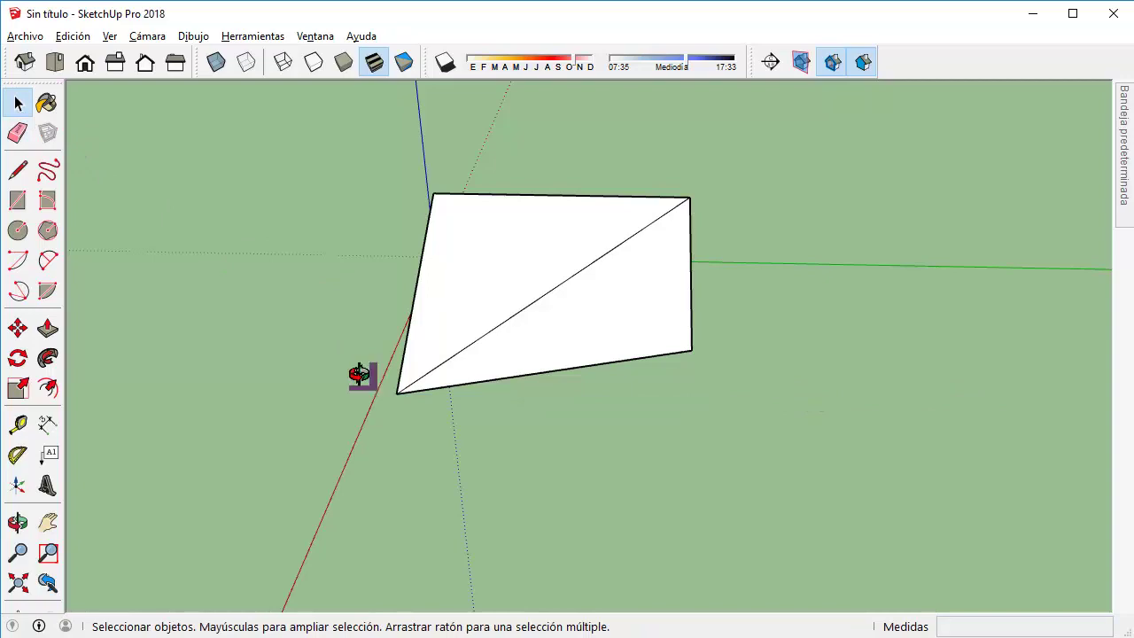
middle_drag(361, 375, 446, 363)
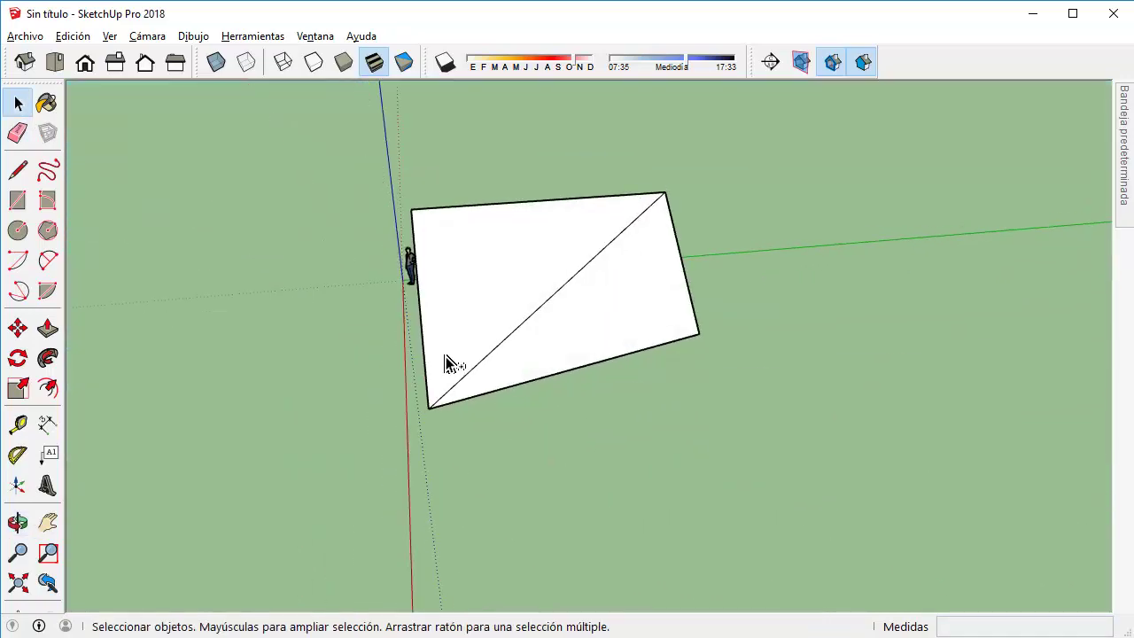
key(ctrl+z)
mouse_move(747, 292)
middle_down()
mouse_move(691, 354)
mouse_move(579, 367)
mouse_move(807, 269)
mouse_move(811, 285)
middle_up()
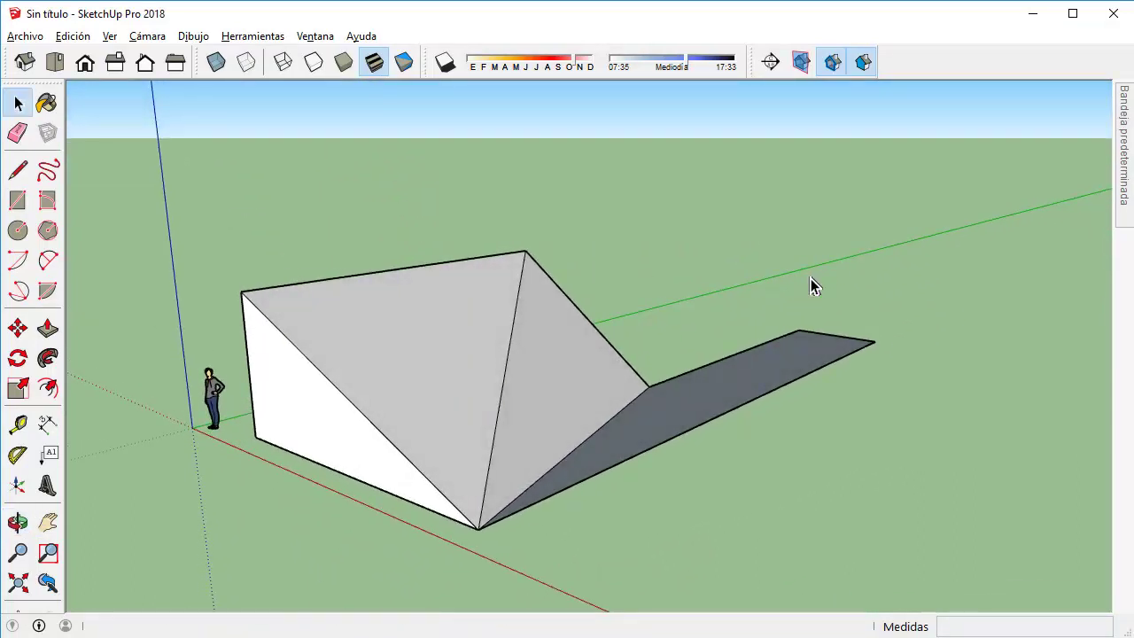
- Window-select and delete the dark flat face beside the wedge, then undo the deletion
click(23, 133)
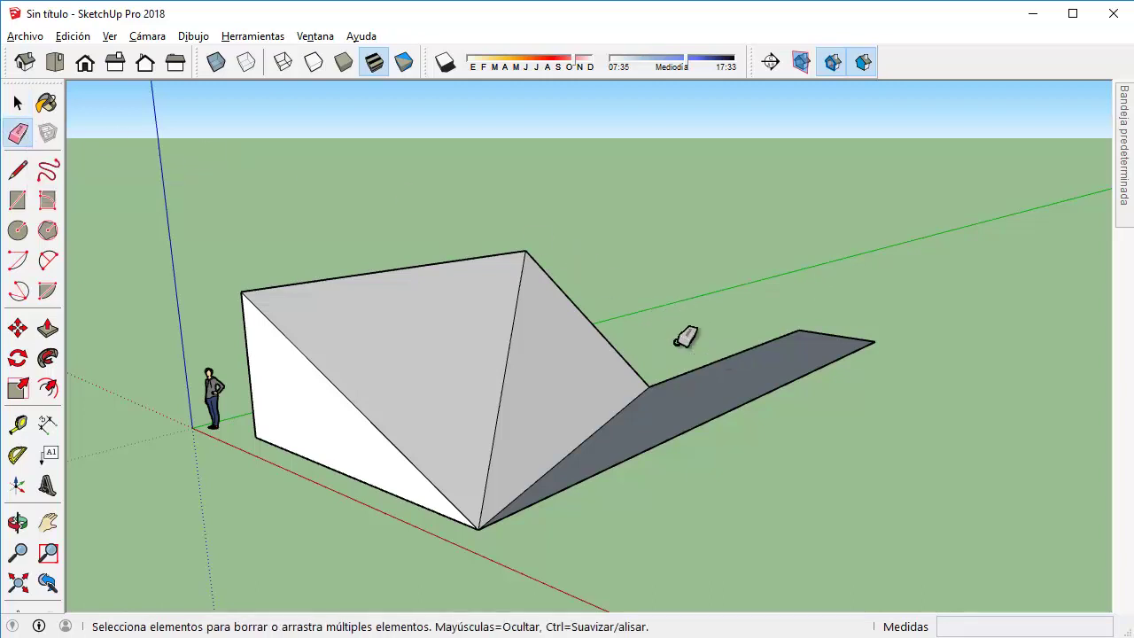
click(17, 104)
drag(881, 266, 747, 460)
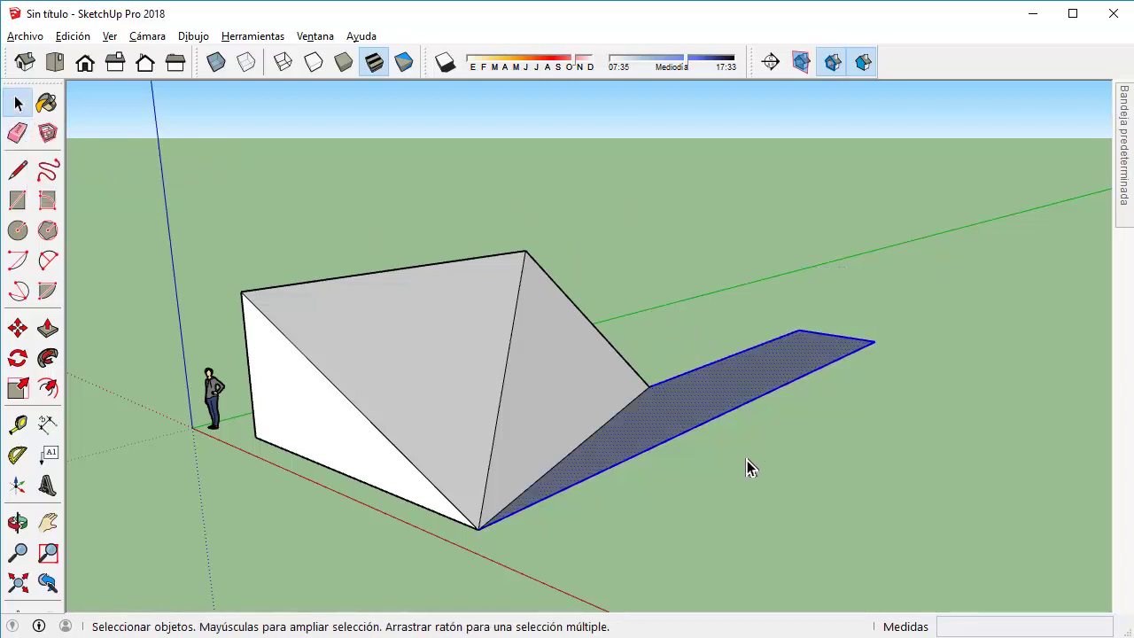
key(Delete)
key(ctrl+z)
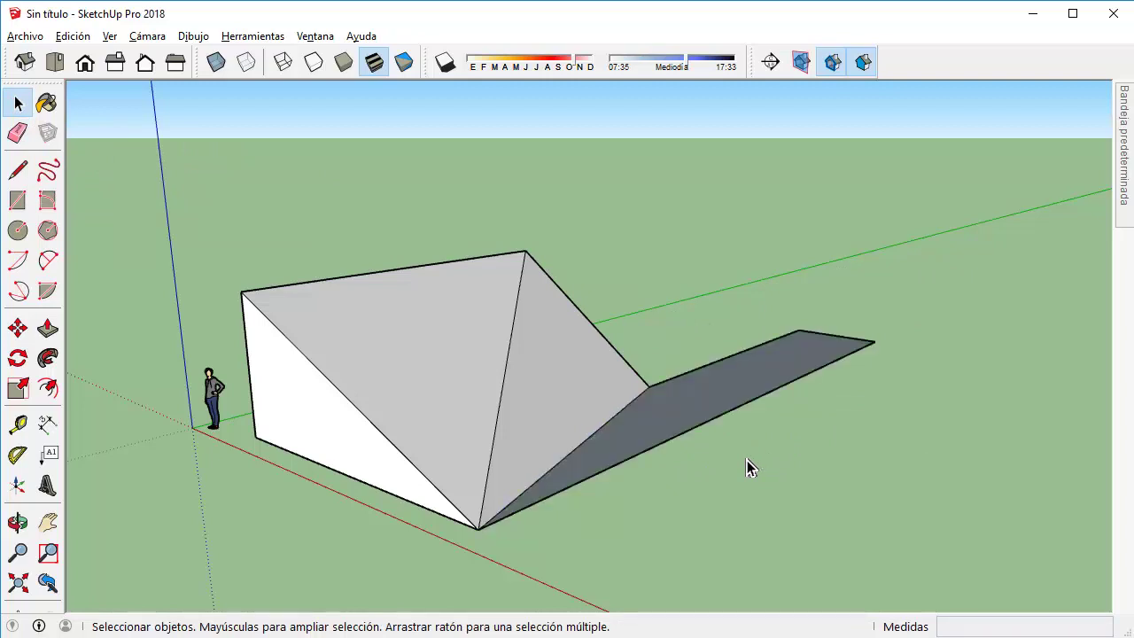
- Try erasing the face's edges and undo, then select and delete the flat face with its edges
click(17, 133)
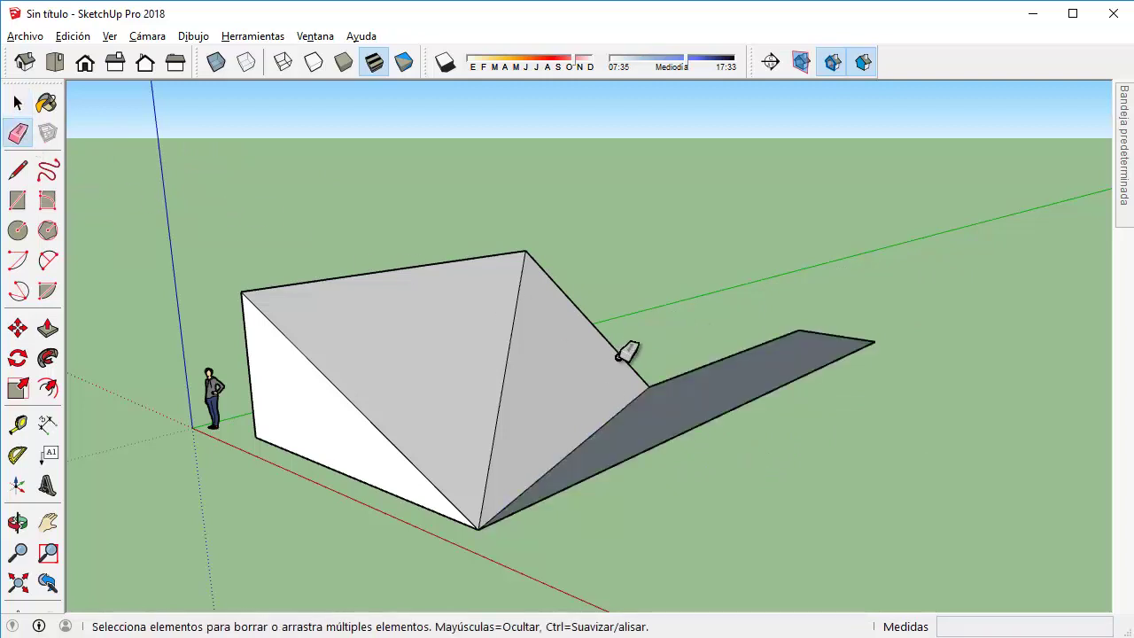
click(700, 368)
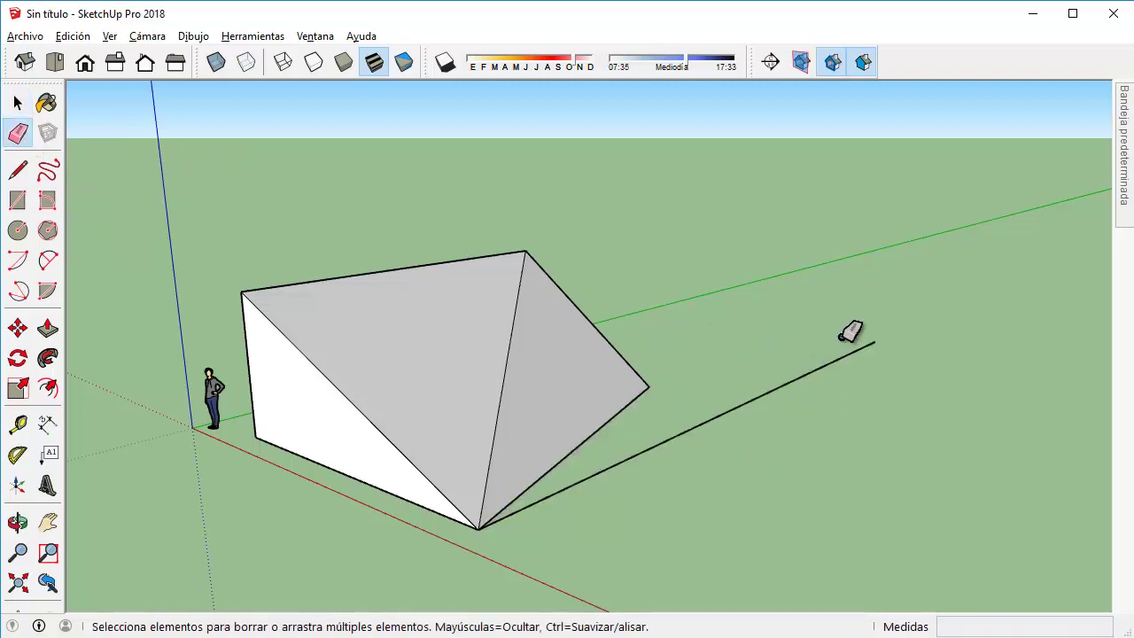
drag(842, 337, 828, 349)
click(18, 103)
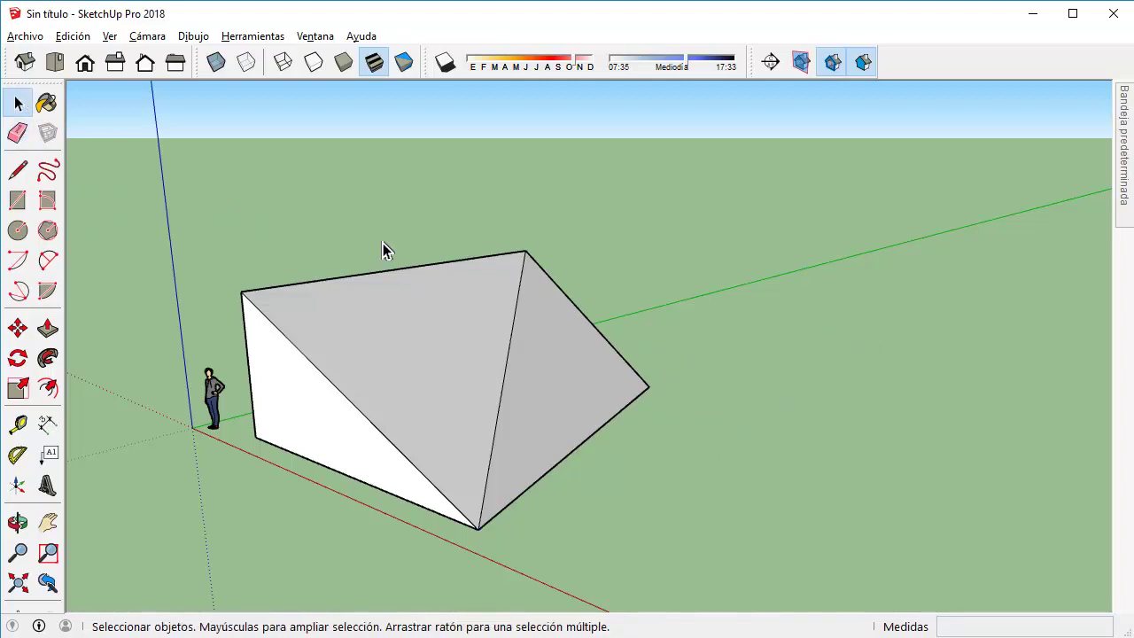
key(ctrl+z)
key(ctrl+z)
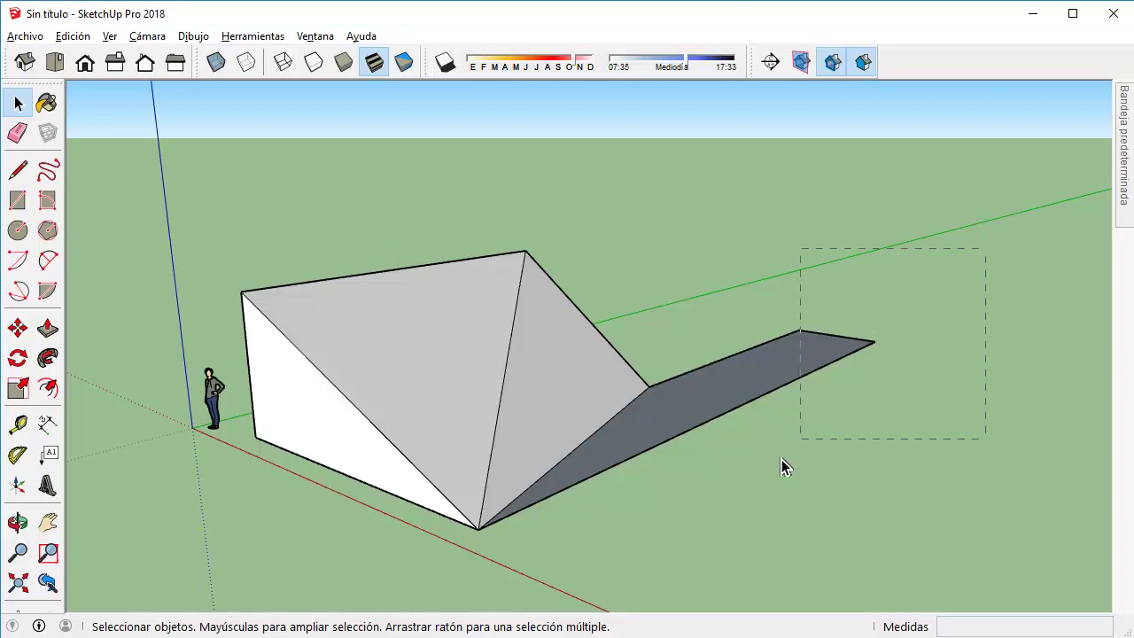
drag(781, 459, 757, 476)
key(Delete)
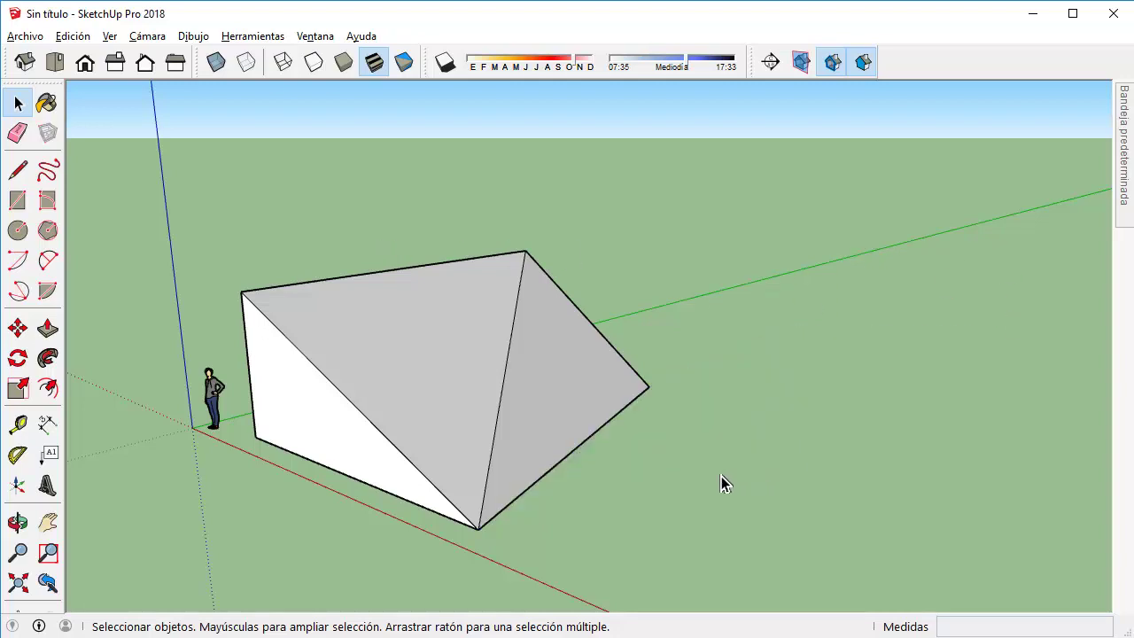
- Draw two lines across the wedge's sloped face meeting at a point on its diagonal edge
mouse_move(680, 472)
middle_down()
mouse_move(431, 481)
mouse_move(509, 458)
mouse_move(433, 471)
mouse_move(754, 463)
mouse_move(774, 296)
mouse_move(587, 370)
mouse_move(693, 218)
mouse_move(668, 419)
mouse_move(966, 405)
mouse_move(446, 296)
mouse_move(625, 311)
mouse_move(167, 352)
middle_up()
scroll(367, 354, down, 2)
scroll(404, 350, down, 2)
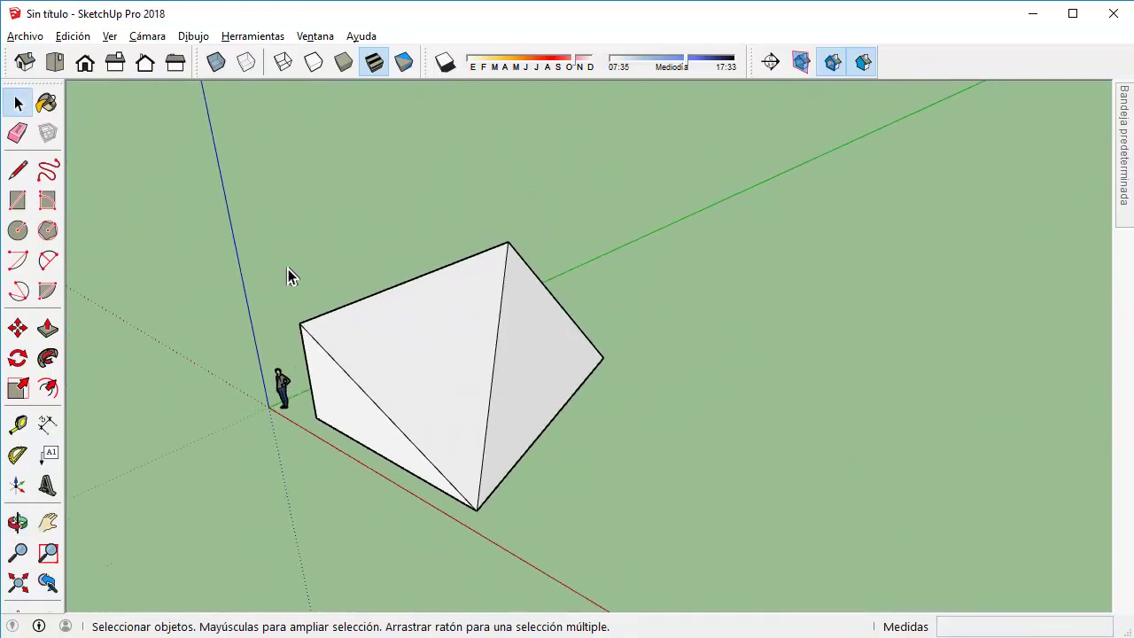
click(18, 169)
scroll(531, 376, up, 1)
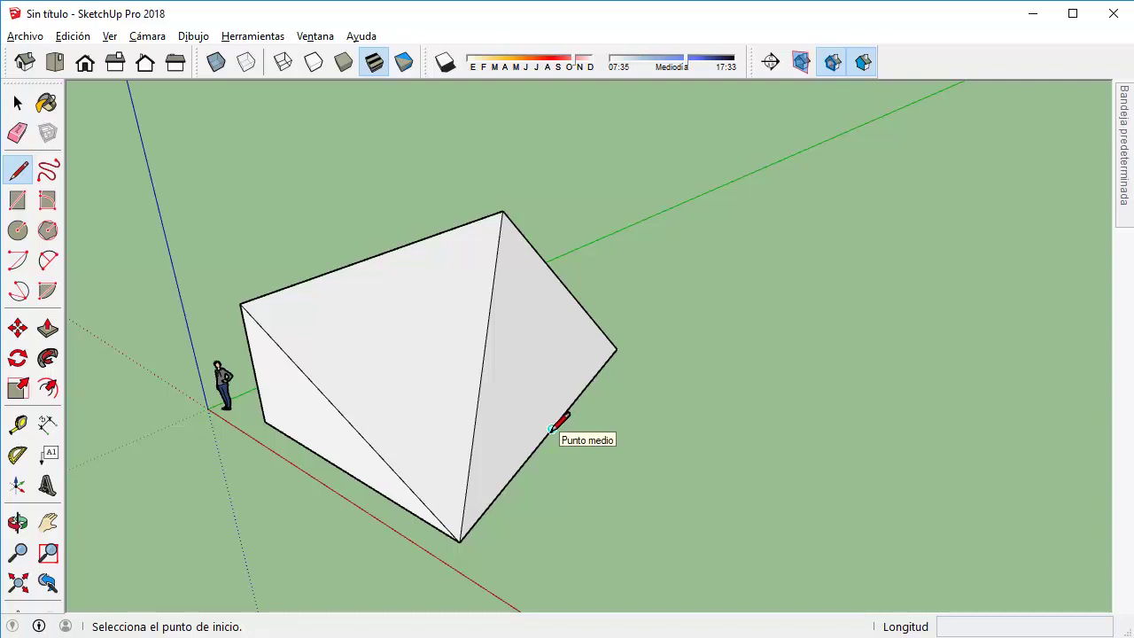
scroll(552, 428, up, 1)
scroll(553, 428, up, 2)
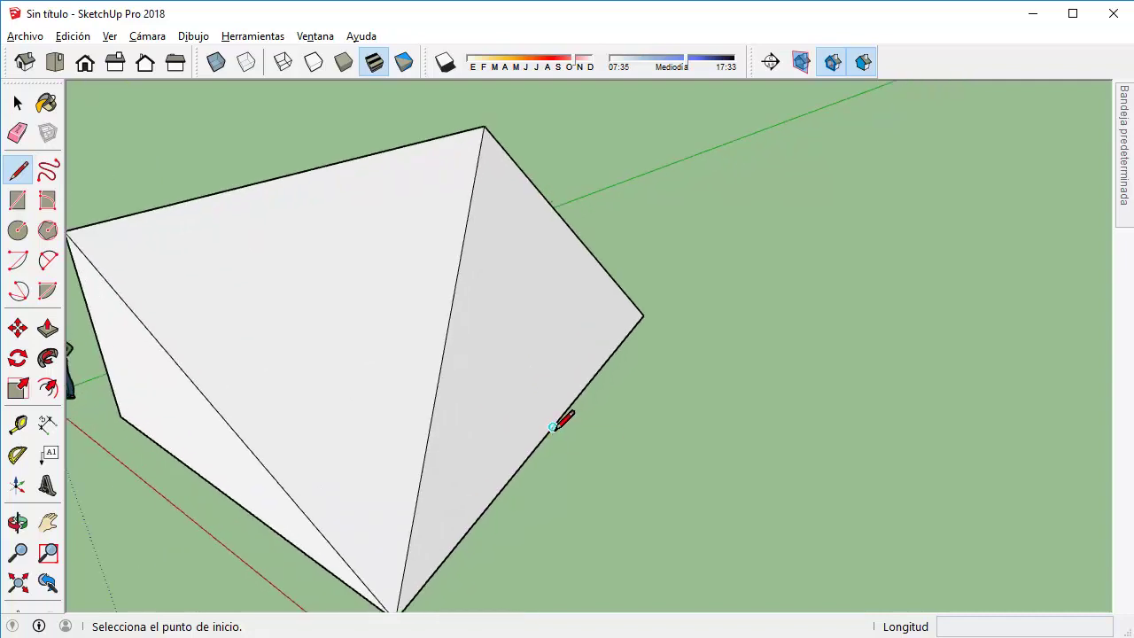
click(552, 427)
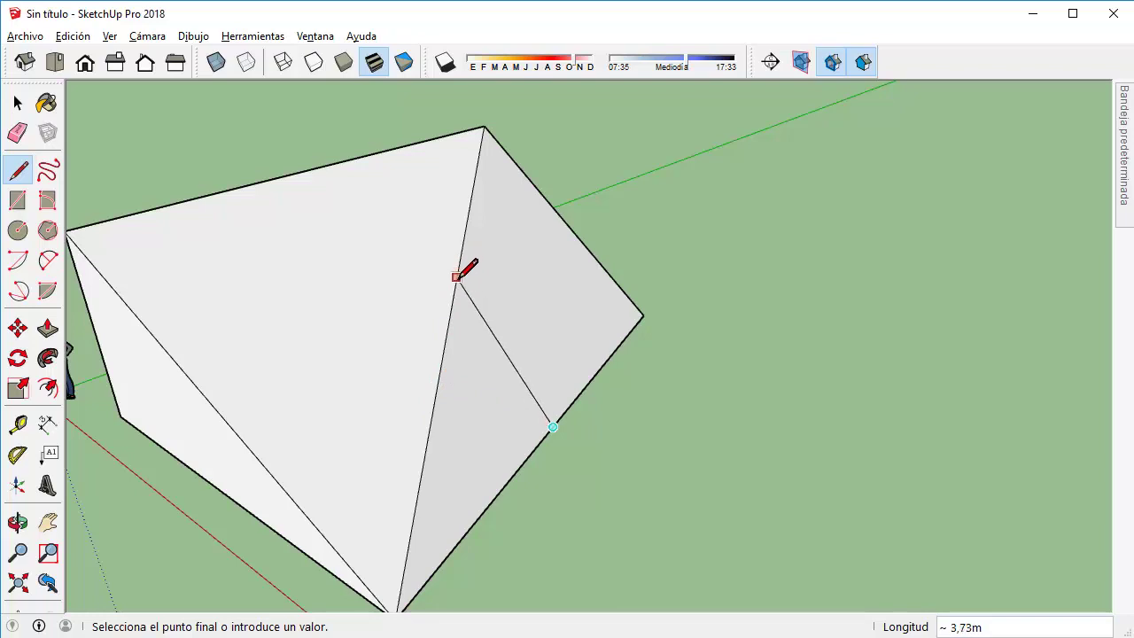
click(453, 299)
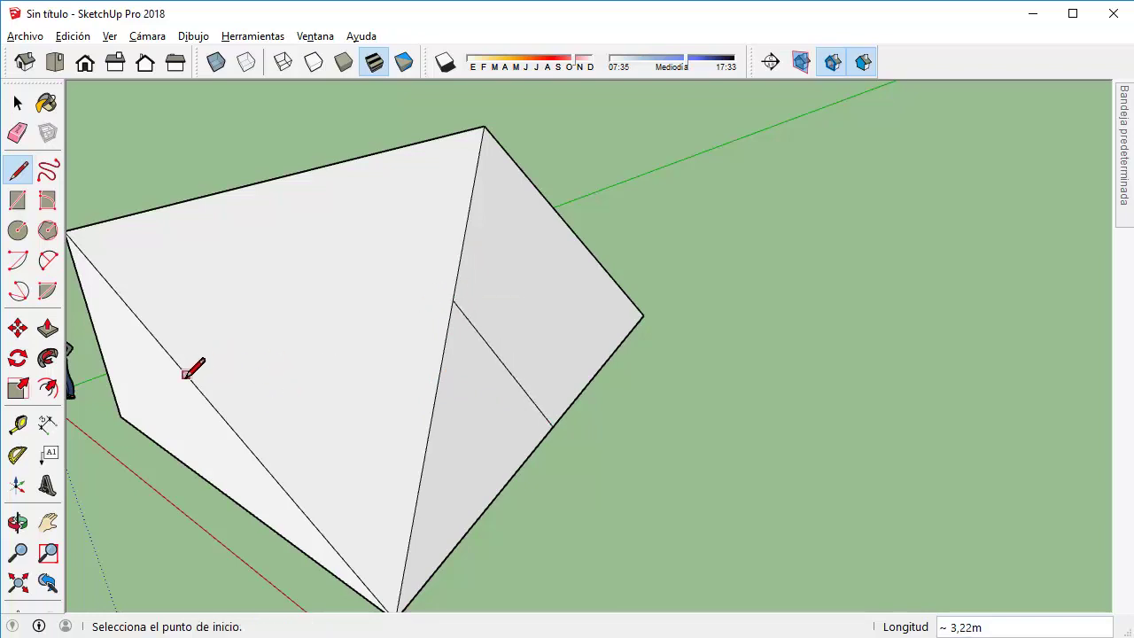
click(211, 403)
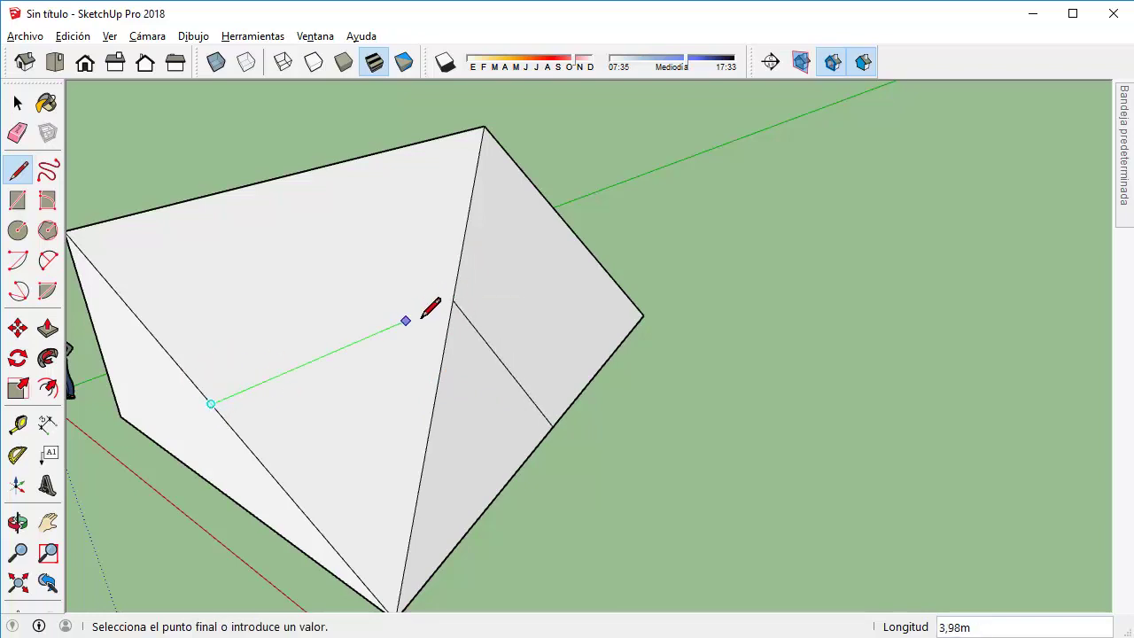
click(453, 299)
- Draw a vertical edge down the side face from the slope edge to the bottom edge
middle_drag(357, 363, 298, 241)
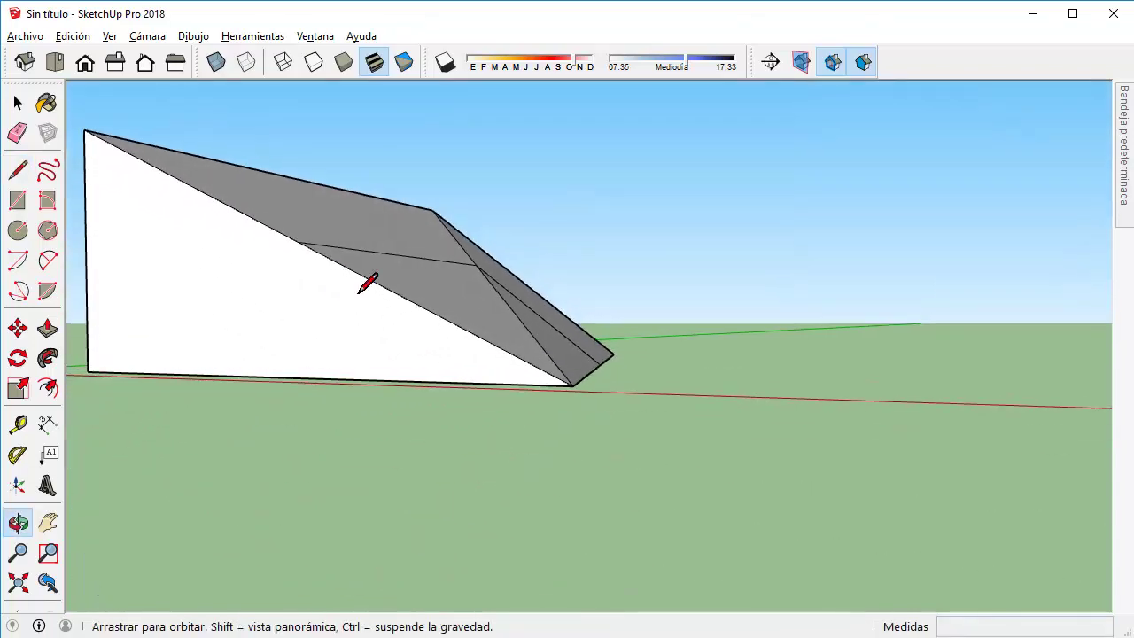
click(299, 241)
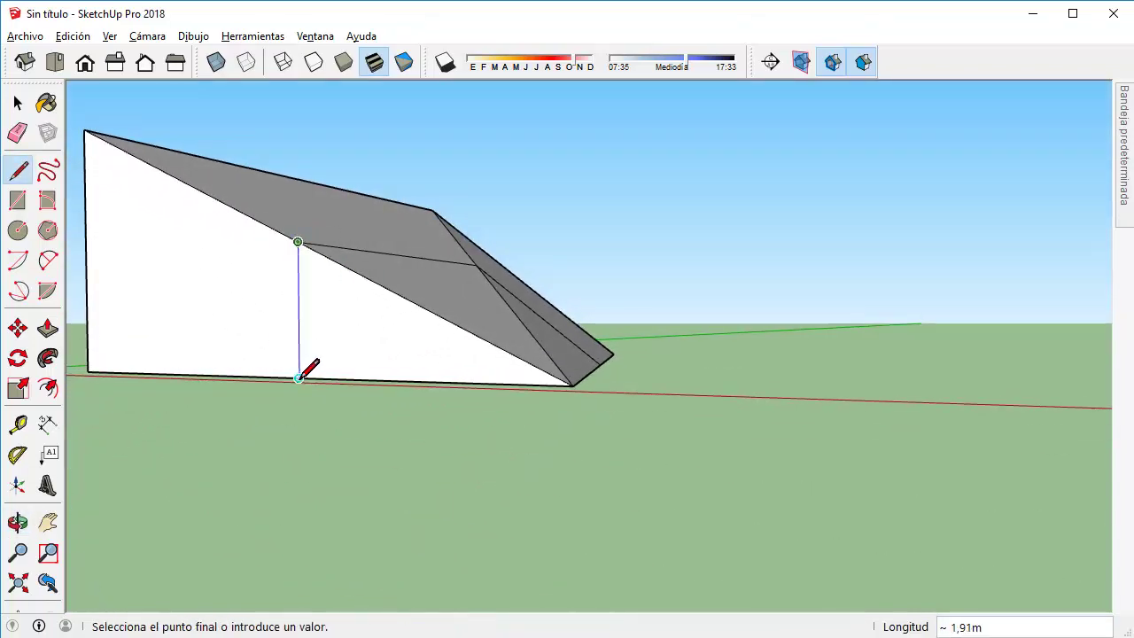
click(300, 379)
mouse_move(300, 379)
middle_down()
mouse_move(408, 319)
mouse_move(363, 431)
mouse_move(295, 337)
middle_up()
click(17, 103)
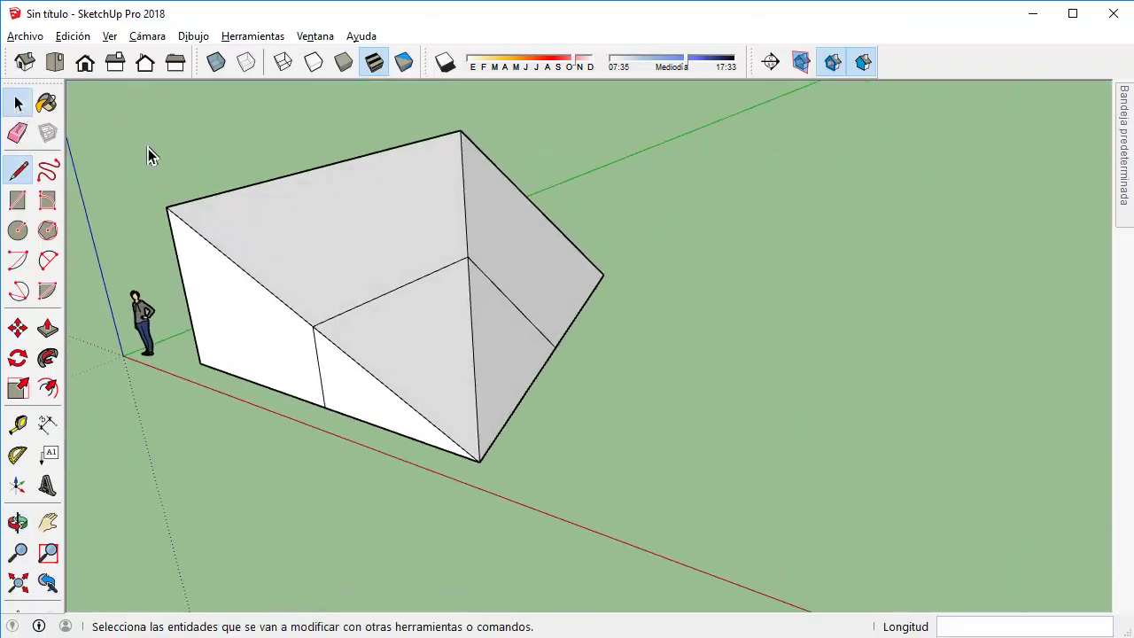
scroll(270, 216, up, 2)
scroll(303, 294, up, 2)
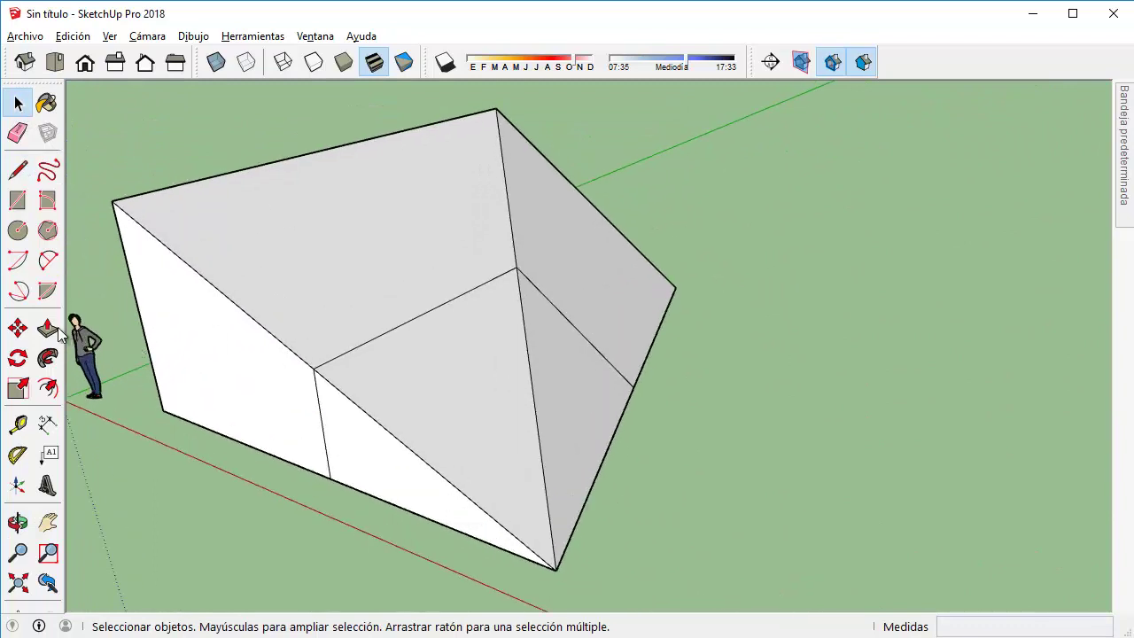
scroll(279, 253, down, 2)
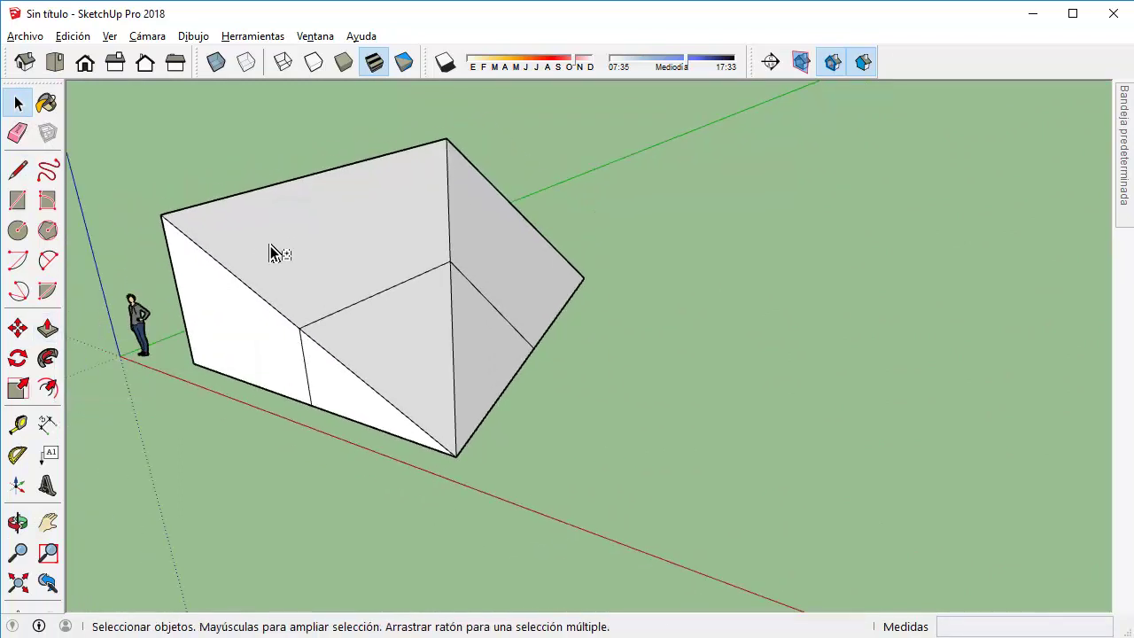
mouse_move(279, 252)
middle_down()
mouse_move(463, 293)
mouse_move(427, 252)
middle_up()
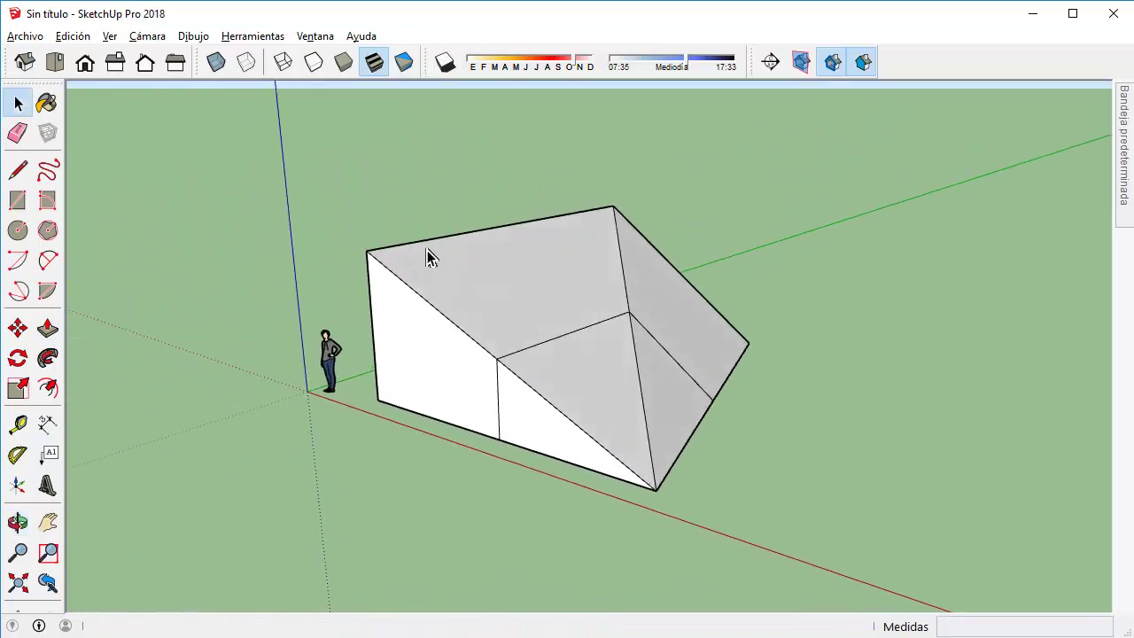
- Test push/pulls of the top face (2,83m) and triangular face (about 2,6m), then undo them
click(49, 329)
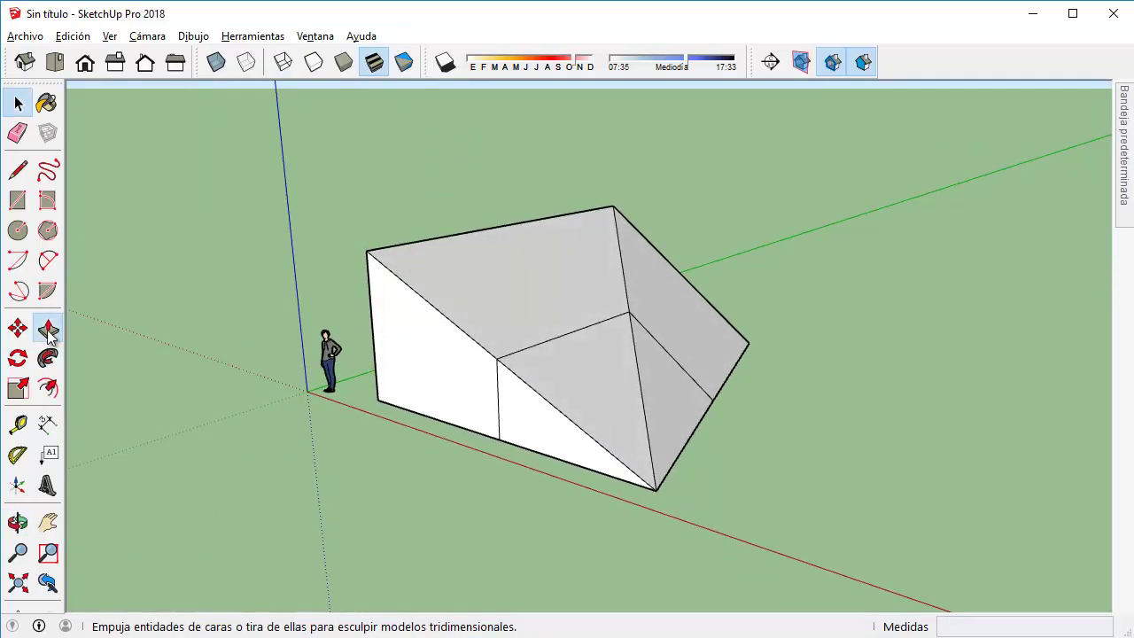
drag(467, 305, 505, 205)
mouse_move(263, 324)
middle_down()
mouse_move(750, 514)
mouse_move(405, 506)
middle_up()
click(532, 389)
click(640, 334)
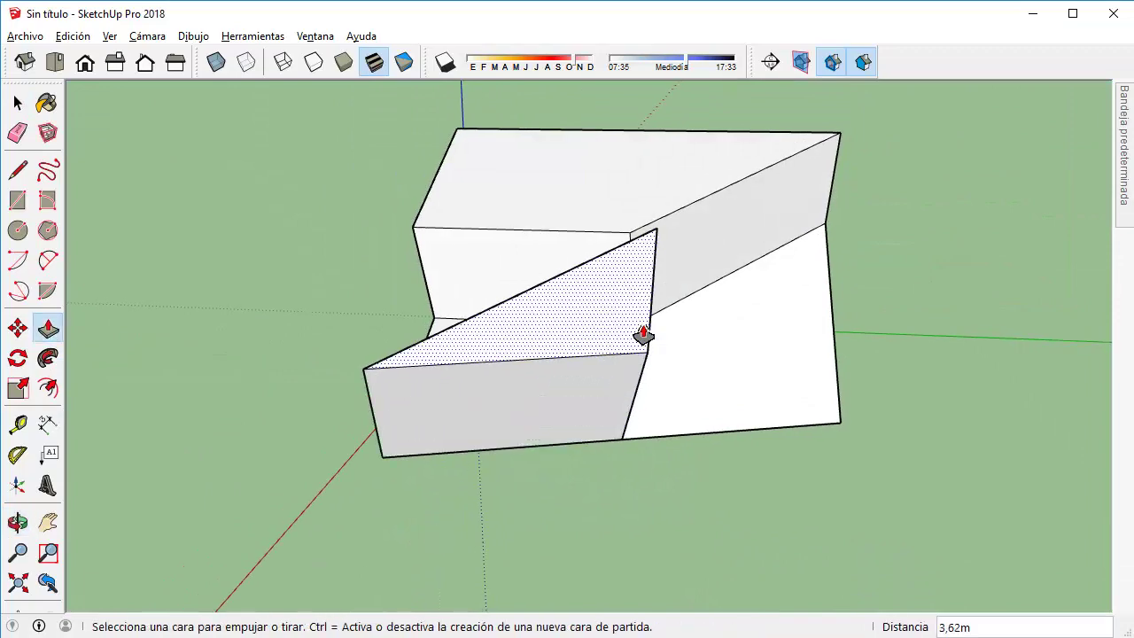
mouse_move(838, 385)
middle_down()
mouse_move(357, 402)
mouse_move(777, 470)
middle_up()
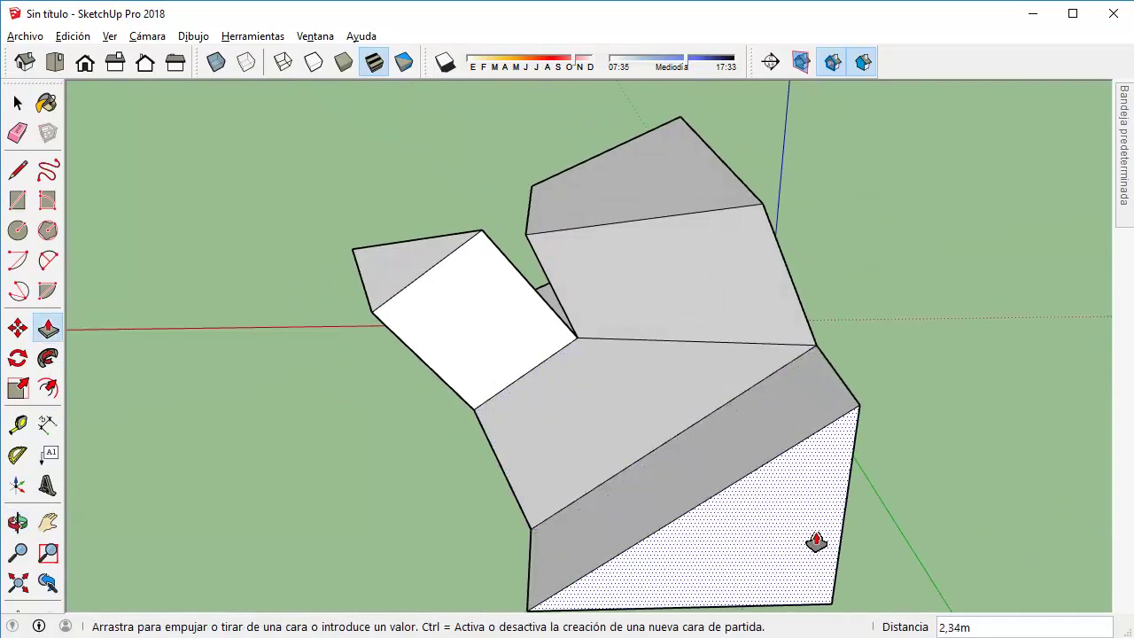
click(815, 540)
mouse_move(860, 380)
middle_down()
mouse_move(448, 430)
mouse_move(846, 355)
mouse_move(936, 385)
middle_up()
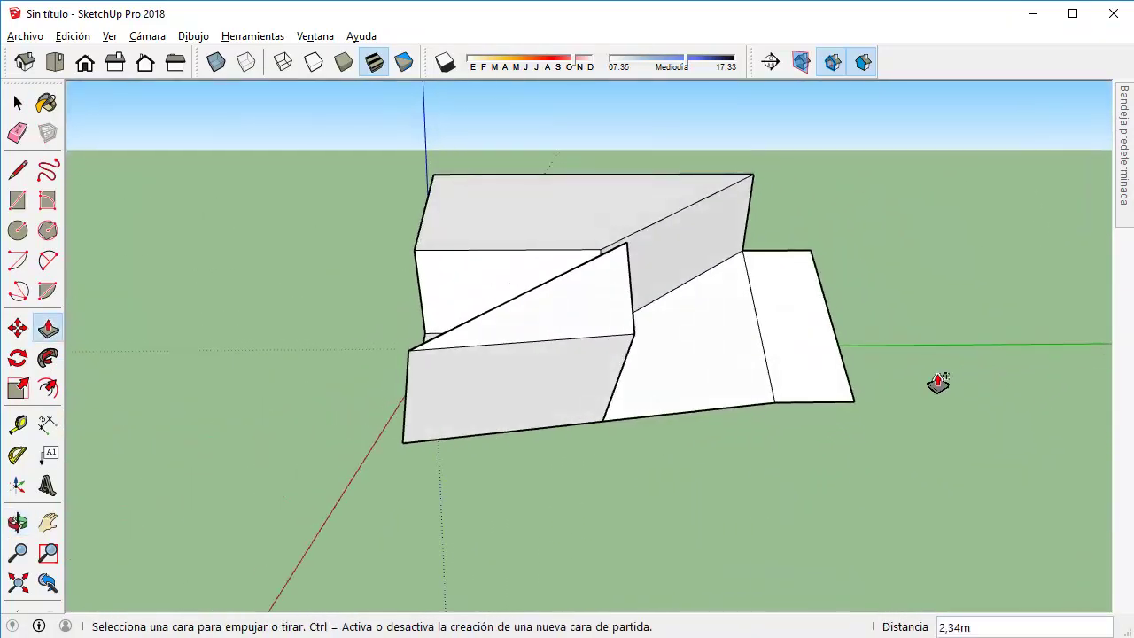
key(ctrl+z)
key(ctrl+z)
key(ctrl+z)
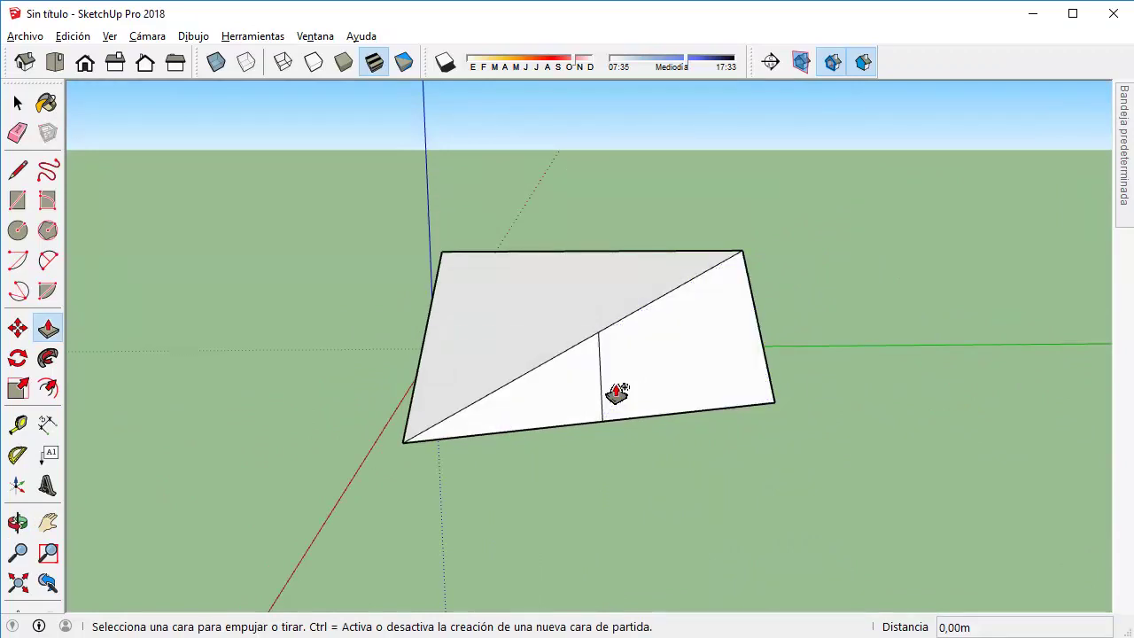
- Pull the sloped face out about 4,75m, then undo it
middle_drag(577, 382, 749, 384)
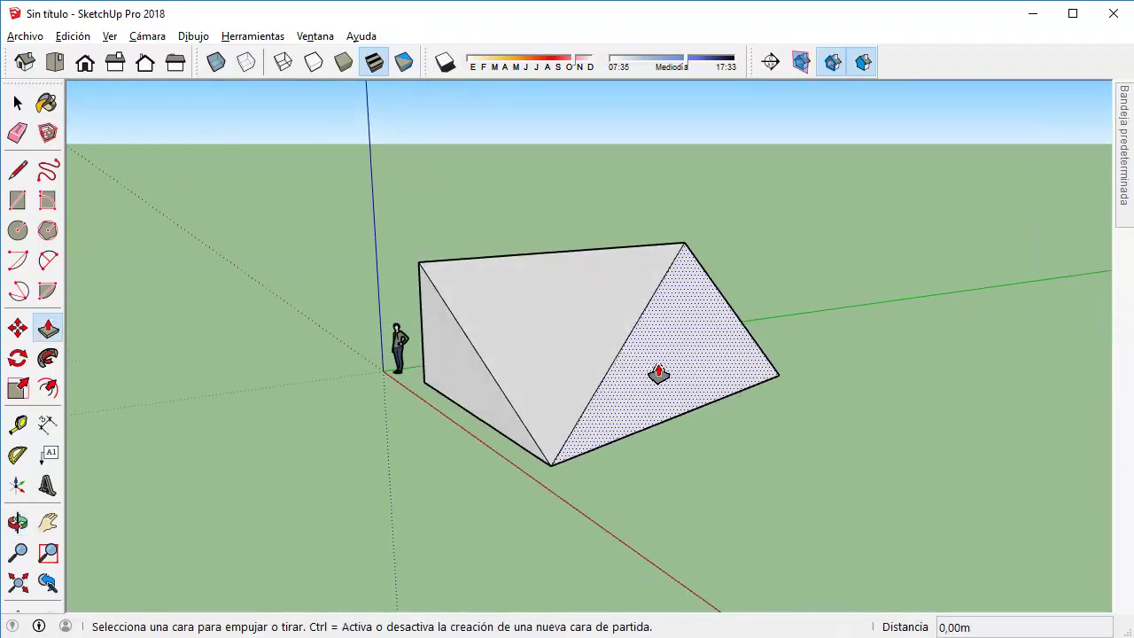
click(741, 246)
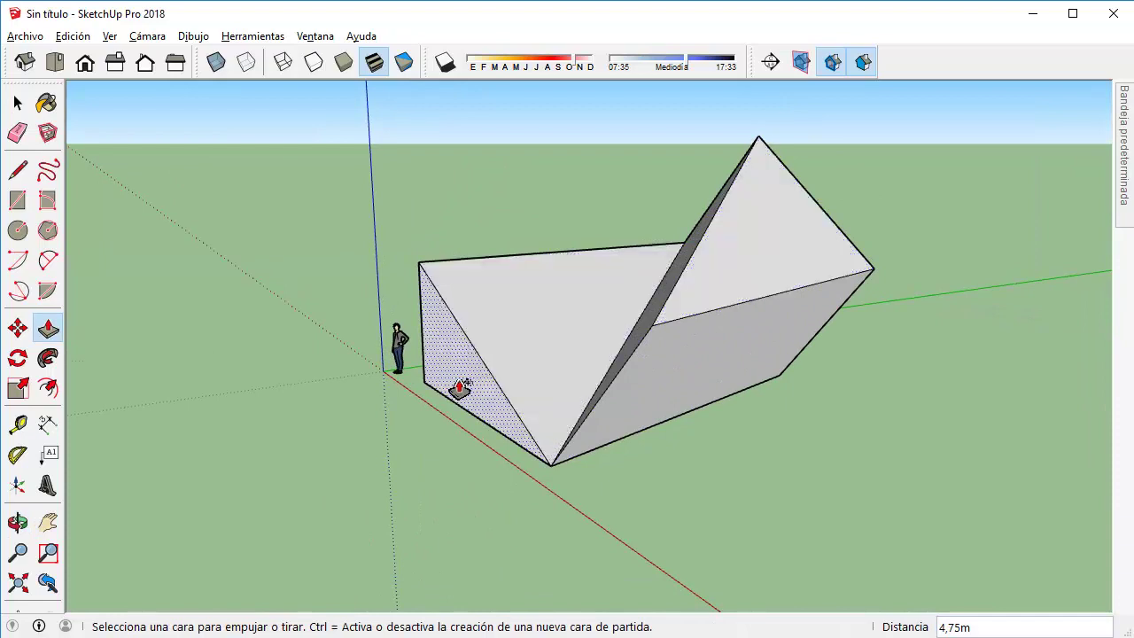
key(ctrl+z)
- Select the wedge and Ctrl-move a copy 14,78m to the right along the green axis
click(18, 103)
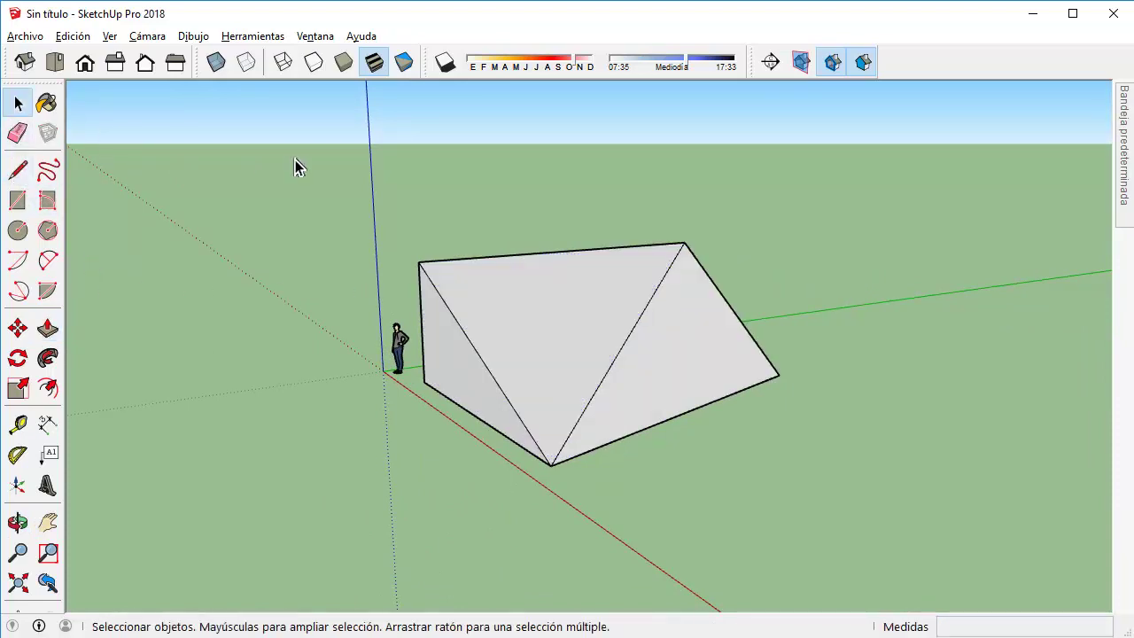
drag(413, 218, 876, 499)
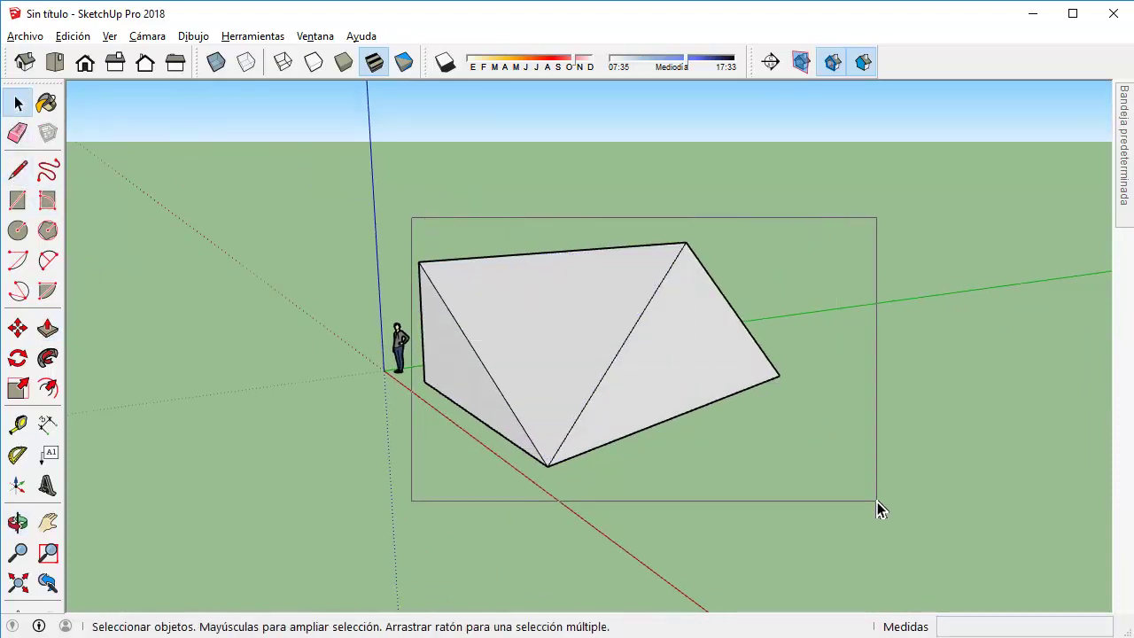
mouse_move(723, 328)
middle_down()
mouse_move(665, 357)
mouse_move(316, 372)
middle_up()
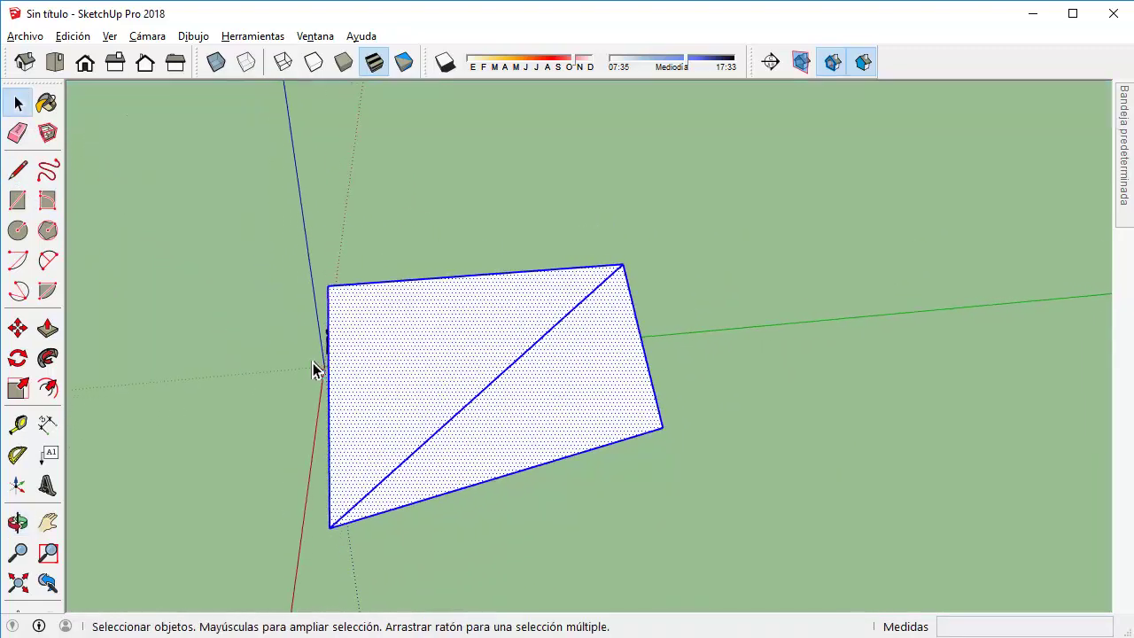
click(18, 329)
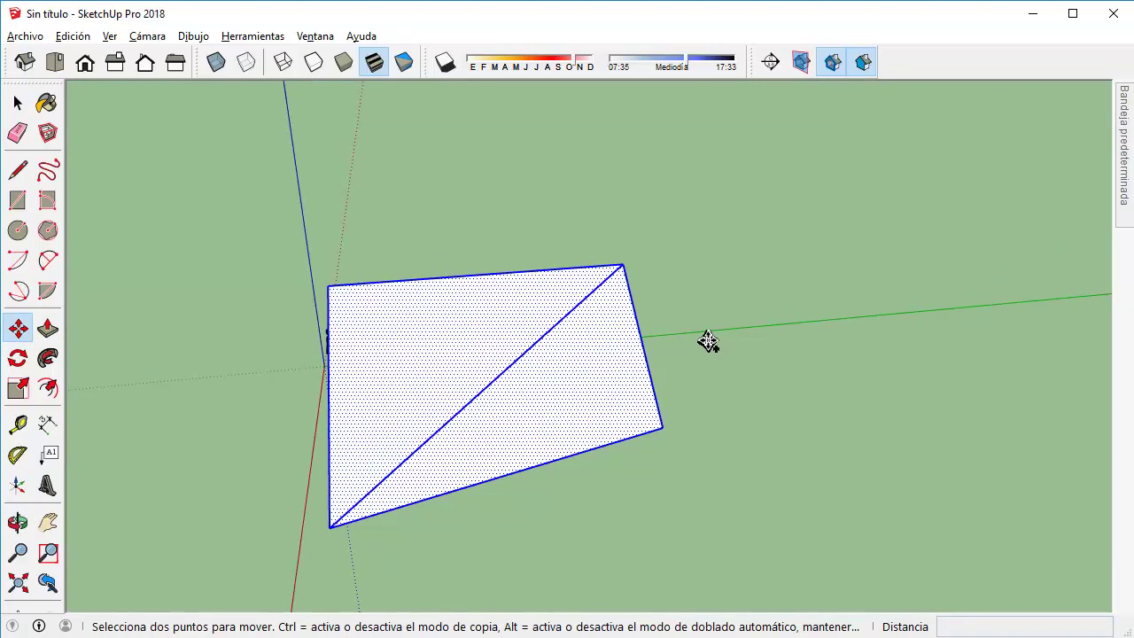
click(714, 342)
key(ctrl)
click(1028, 309)
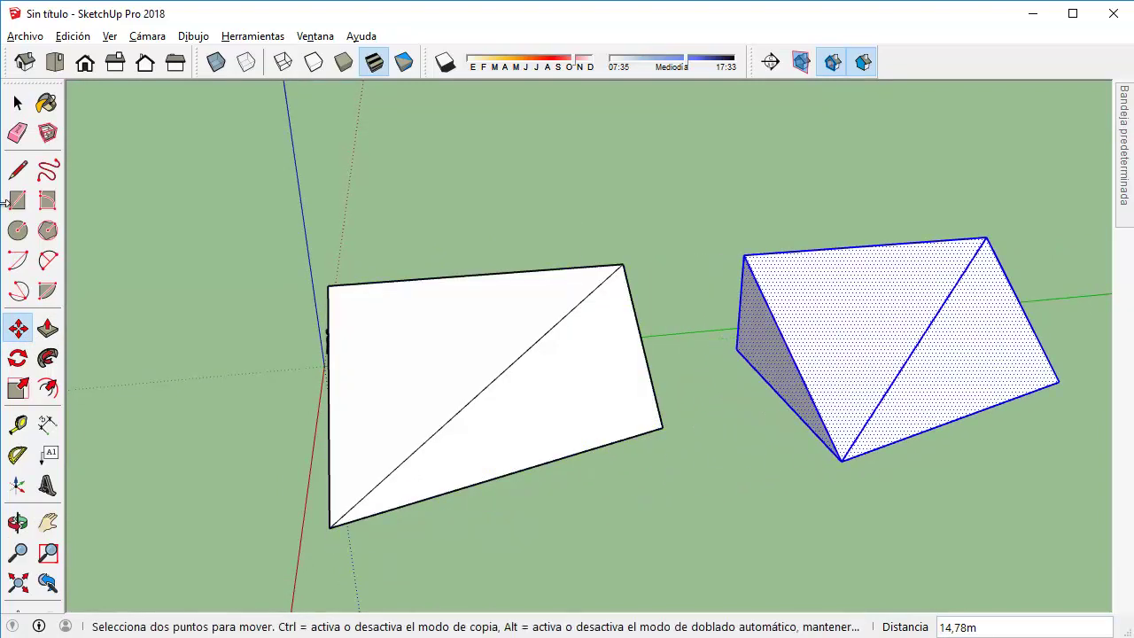
click(18, 103)
click(336, 169)
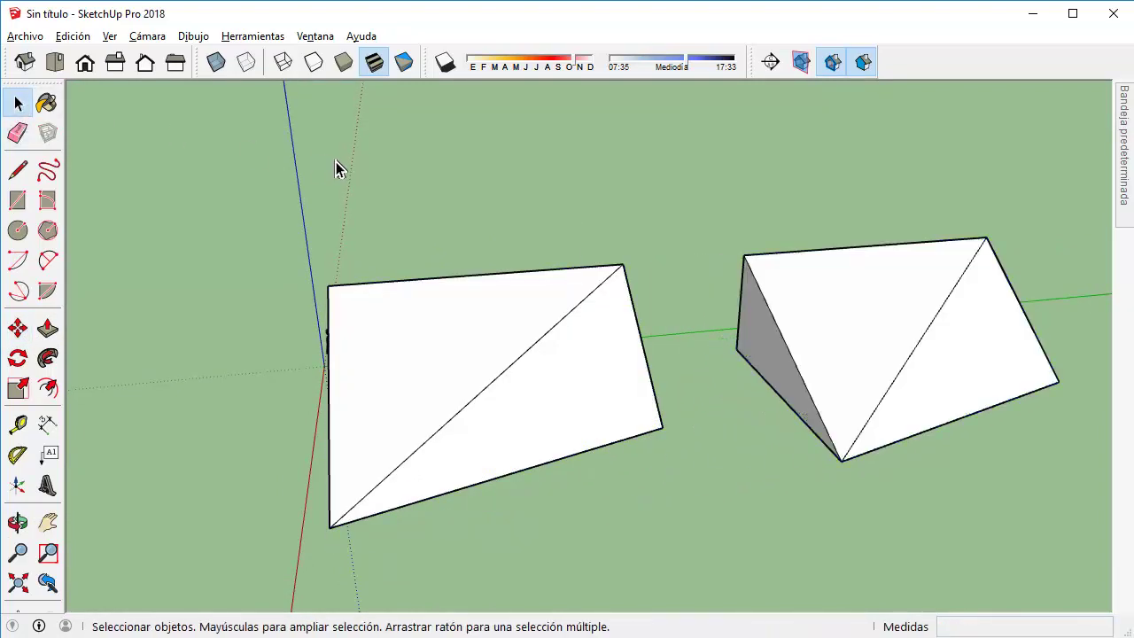
- Draw three edges on the copy: bottom edge to diagonal, across the slope, and down the side
click(18, 169)
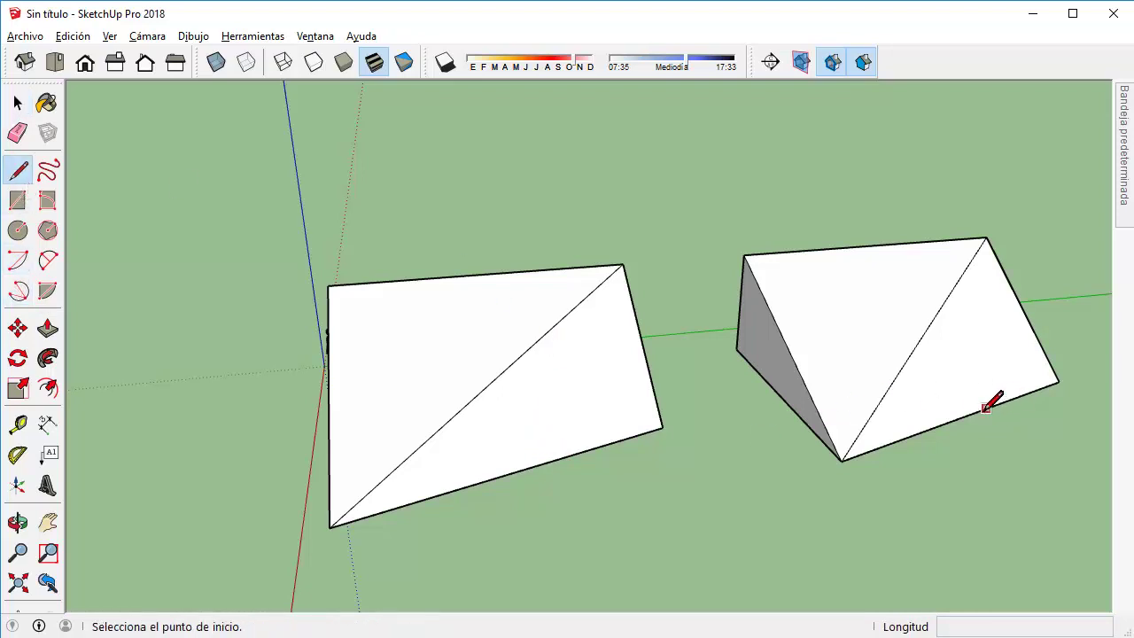
click(959, 417)
click(923, 334)
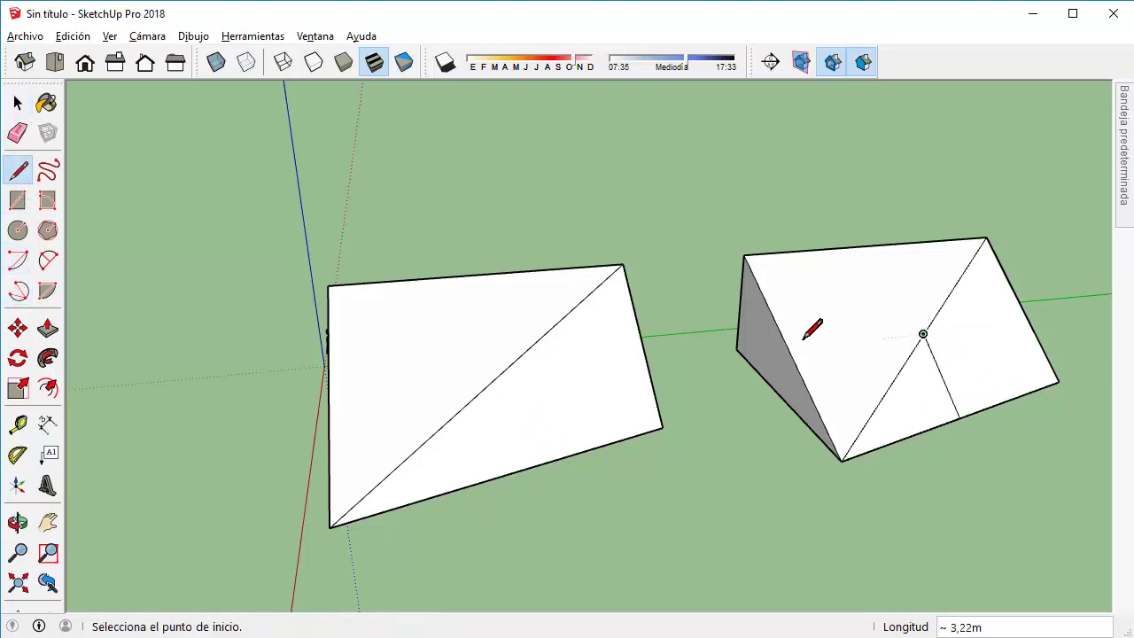
click(787, 347)
click(924, 335)
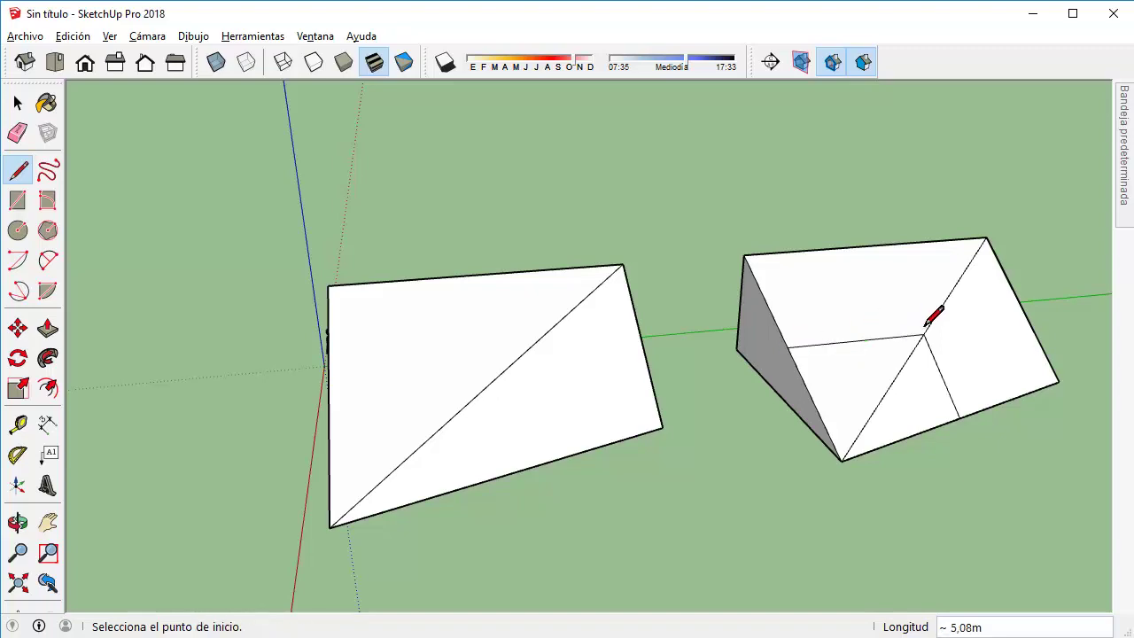
click(787, 347)
click(784, 396)
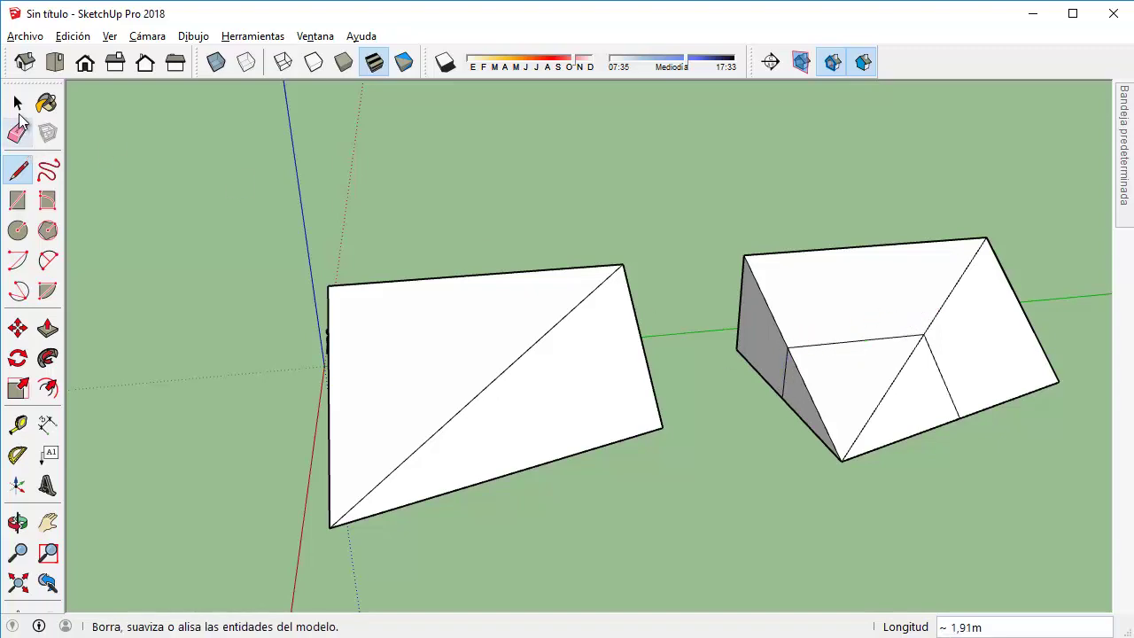
click(17, 104)
click(47, 327)
- Pull out the first wedge's sloped face and raise the second mass's upper face
middle_drag(392, 400, 496, 296)
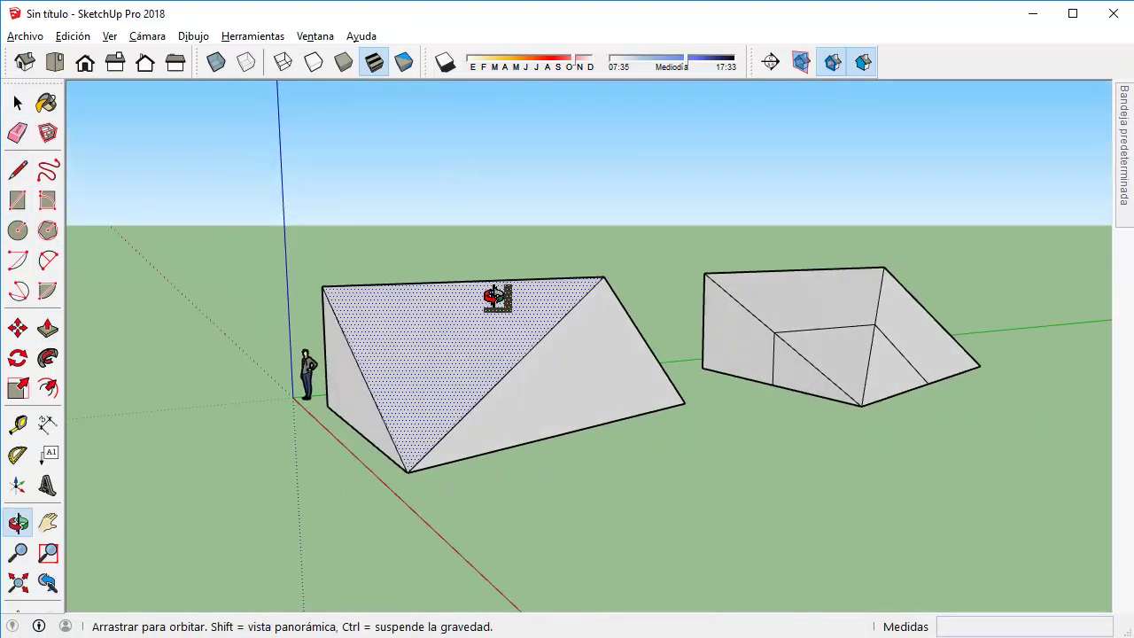
click(498, 293)
click(502, 263)
drag(785, 299, 822, 246)
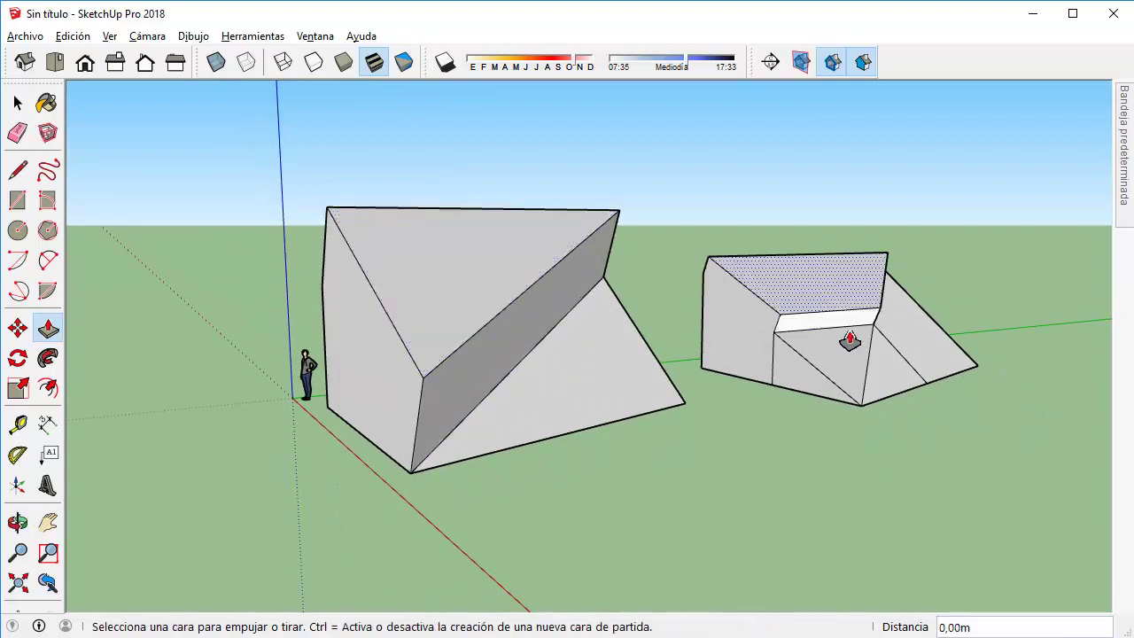
click(899, 352)
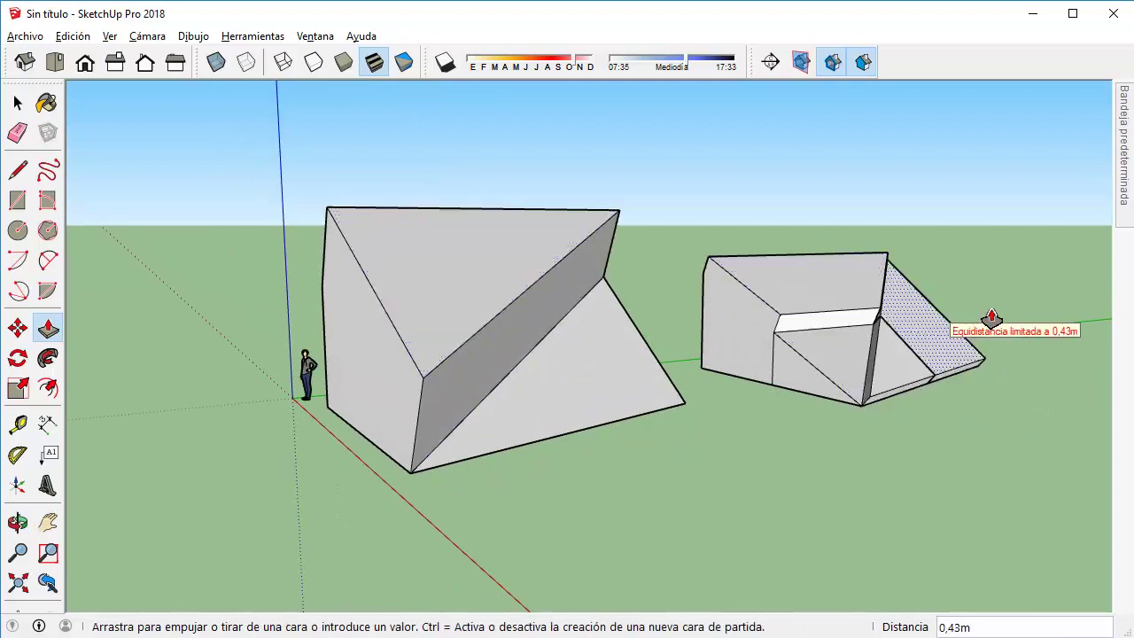
click(1011, 278)
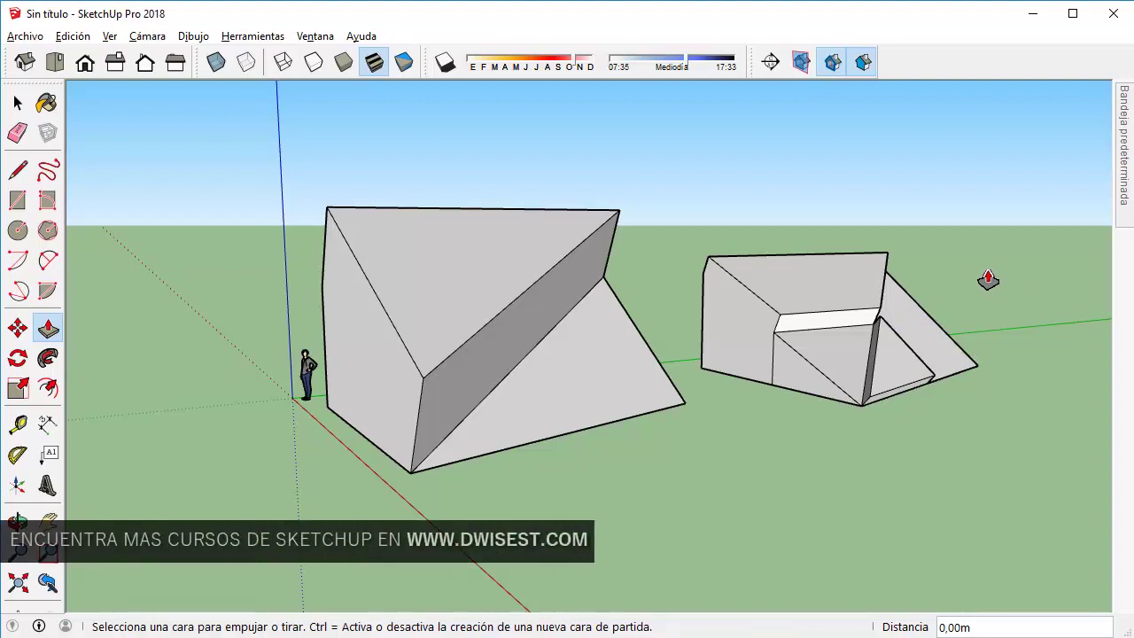
- Pull the copy's upper front face higher and extrude its lower triangular face outward into a fin
drag(840, 301, 853, 215)
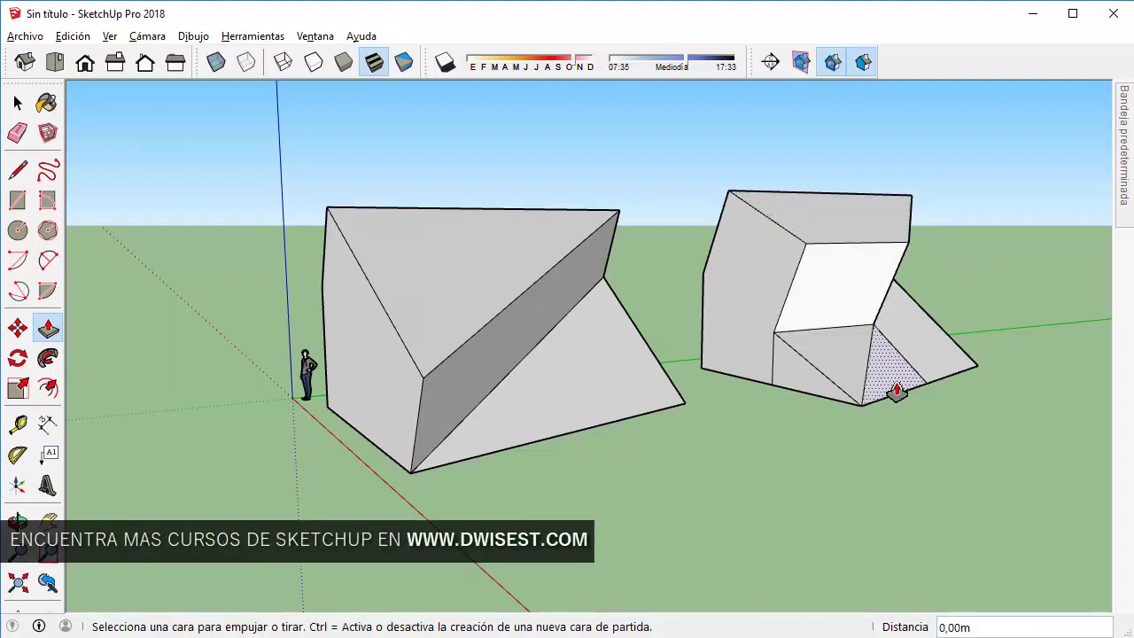
drag(895, 392, 975, 307)
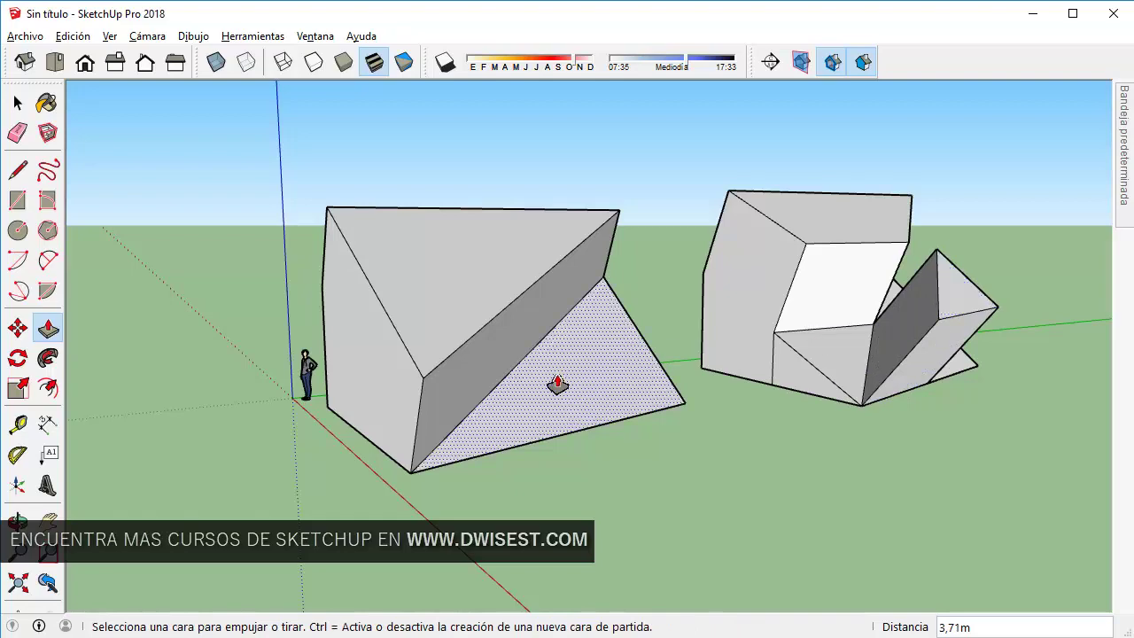
mouse_move(555, 380)
middle_down()
mouse_move(520, 404)
mouse_move(240, 417)
mouse_move(177, 405)
middle_up()
scroll(487, 411, down, 2)
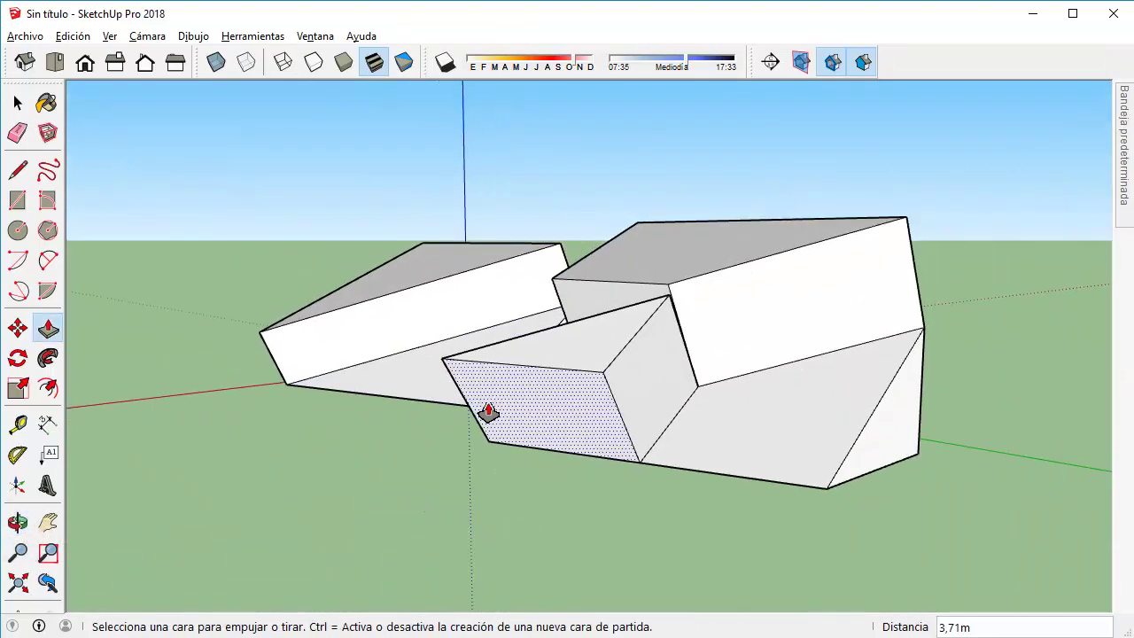
scroll(367, 394, down, 1)
mouse_move(367, 394)
middle_down()
mouse_move(600, 431)
mouse_move(815, 435)
mouse_move(328, 189)
middle_up()
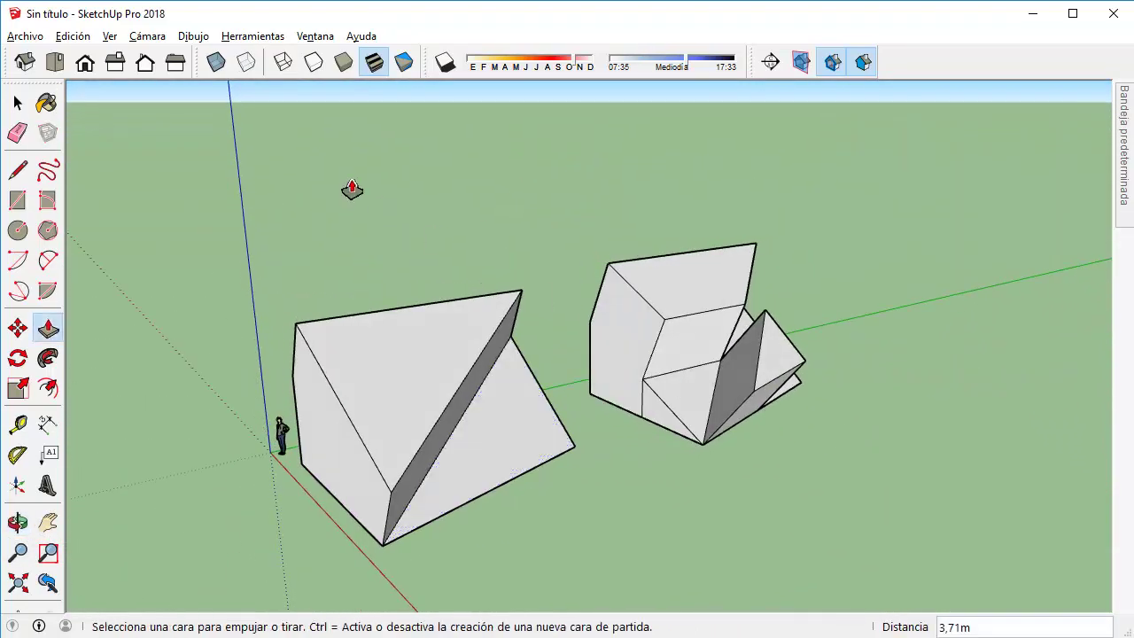
click(17, 103)
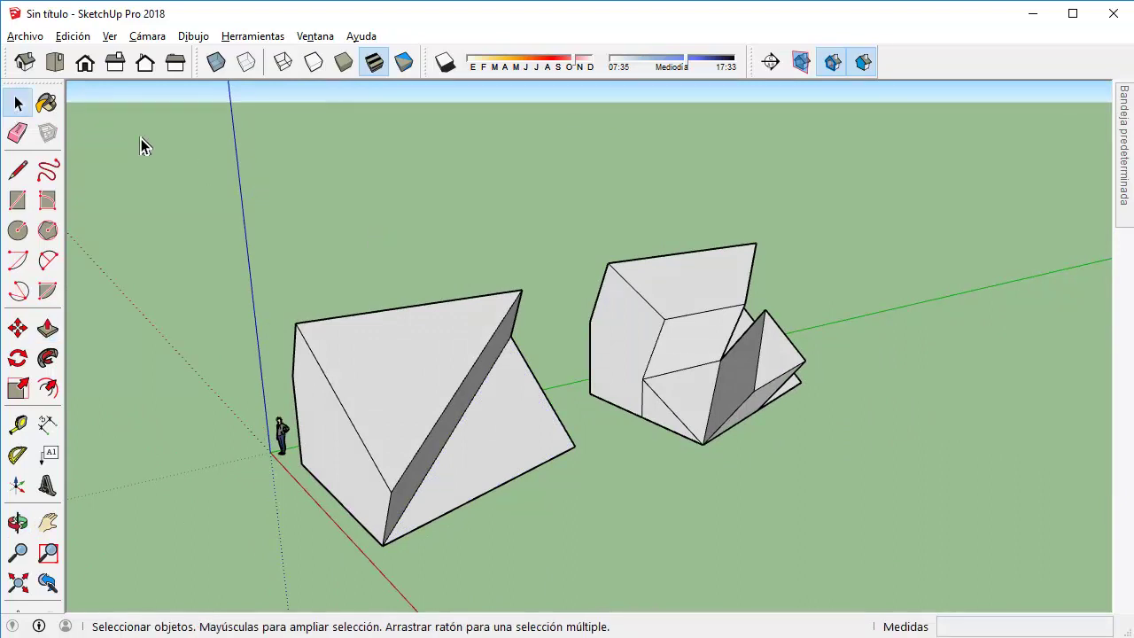
click(49, 183)
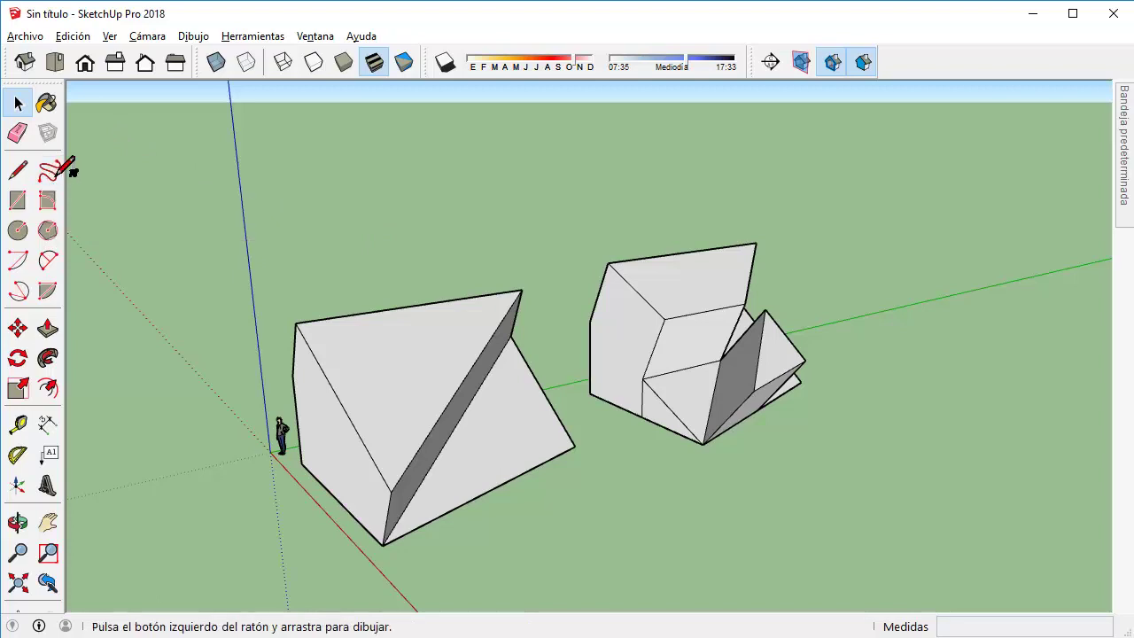
middle_drag(774, 331, 558, 286)
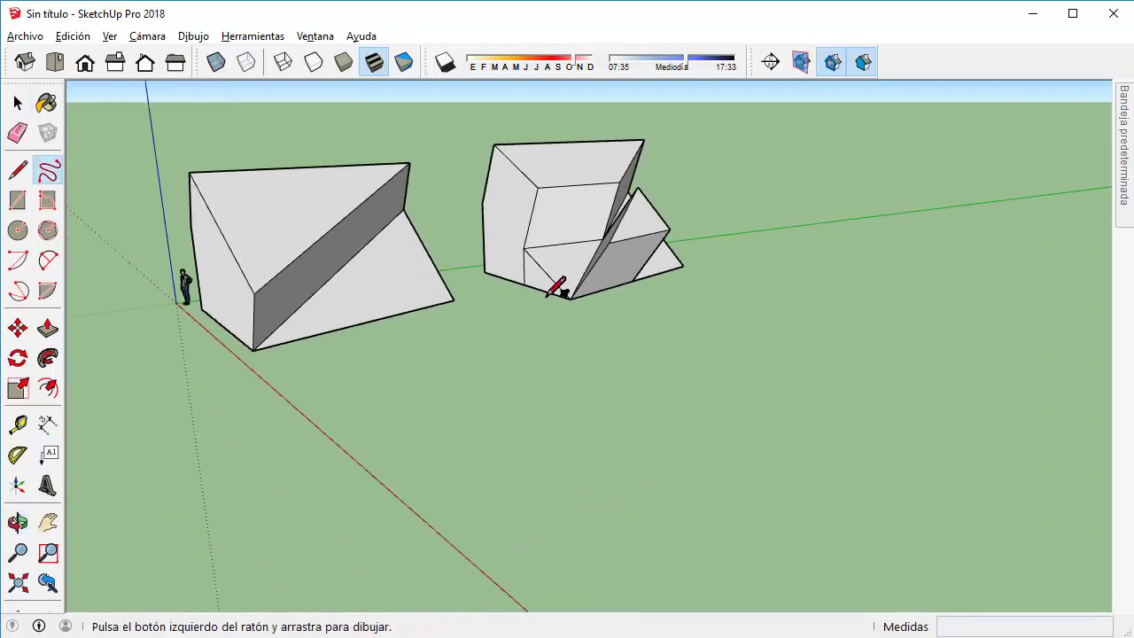
click(68, 67)
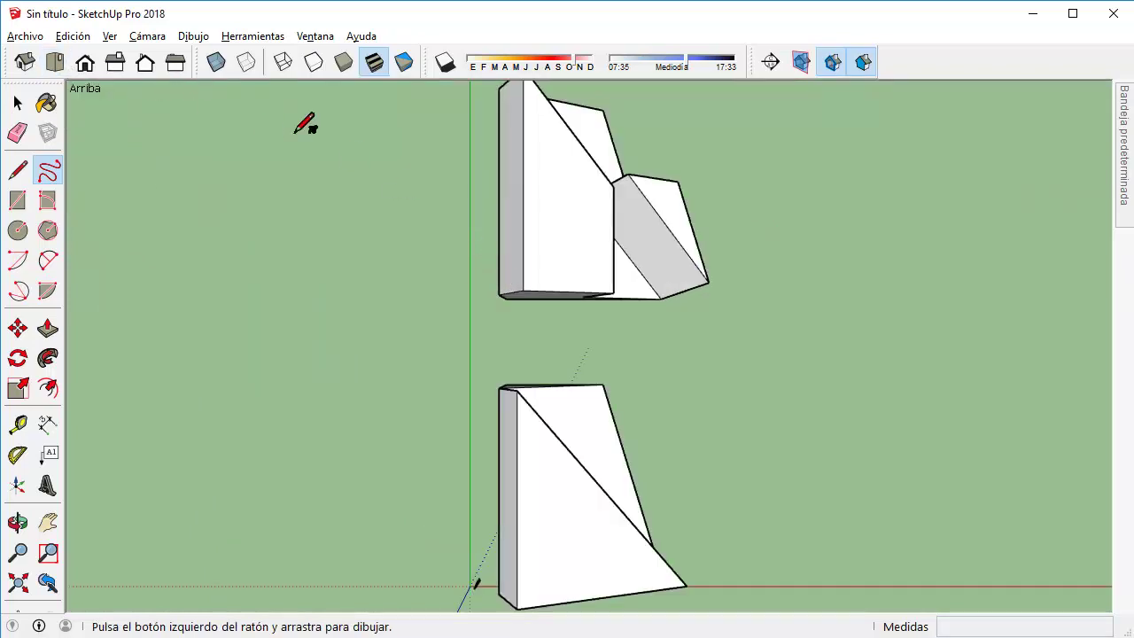
middle_drag(840, 348, 640, 273)
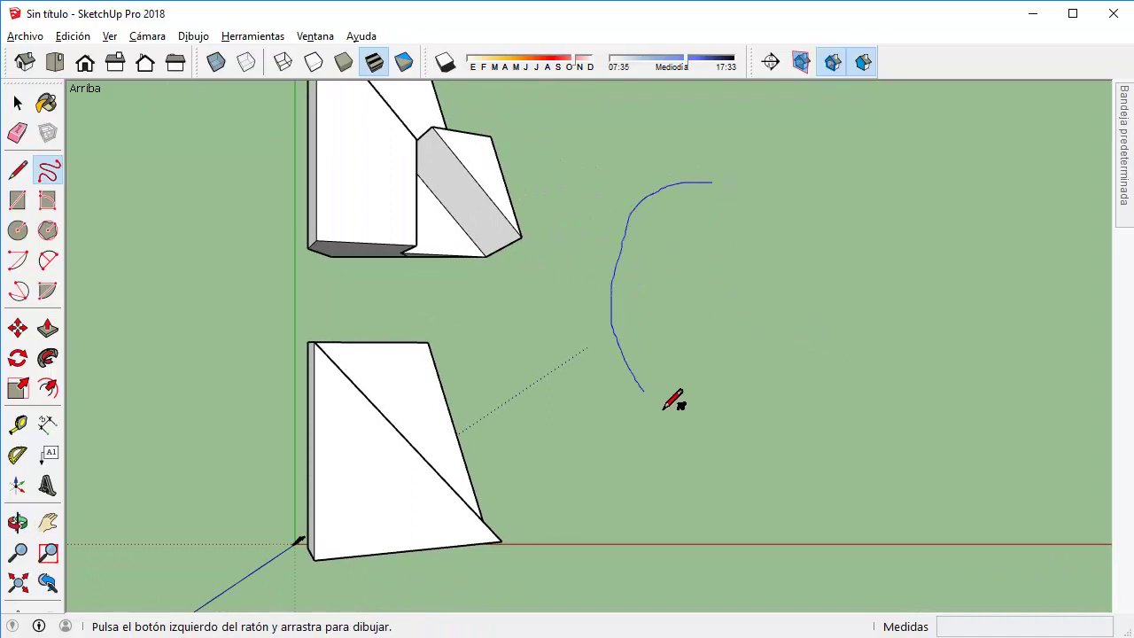
drag(713, 237, 712, 184)
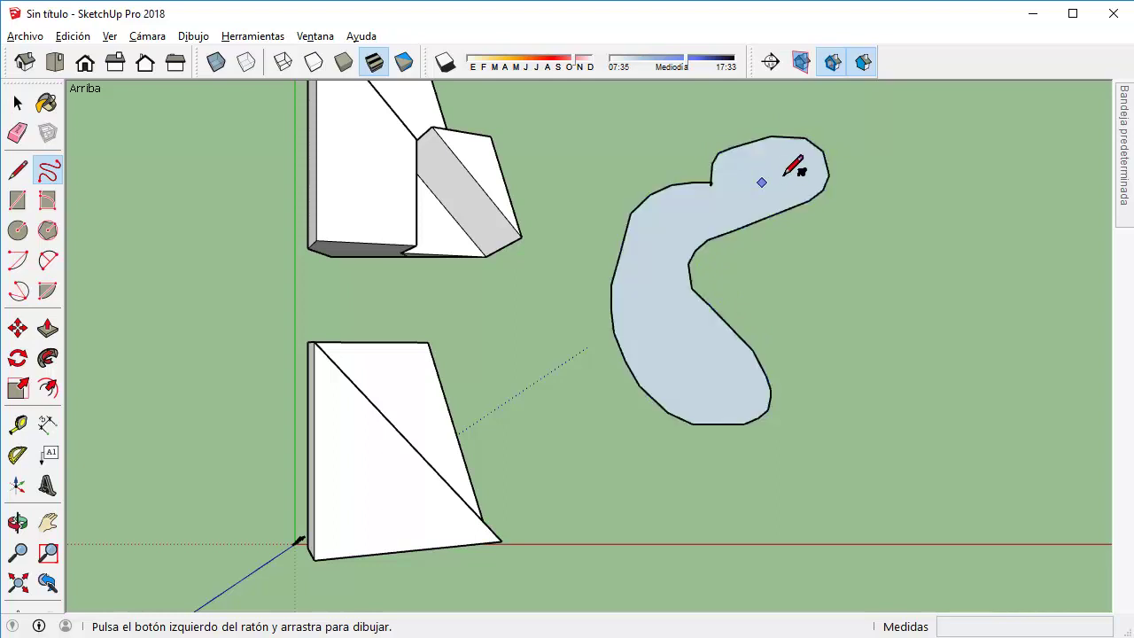
click(18, 102)
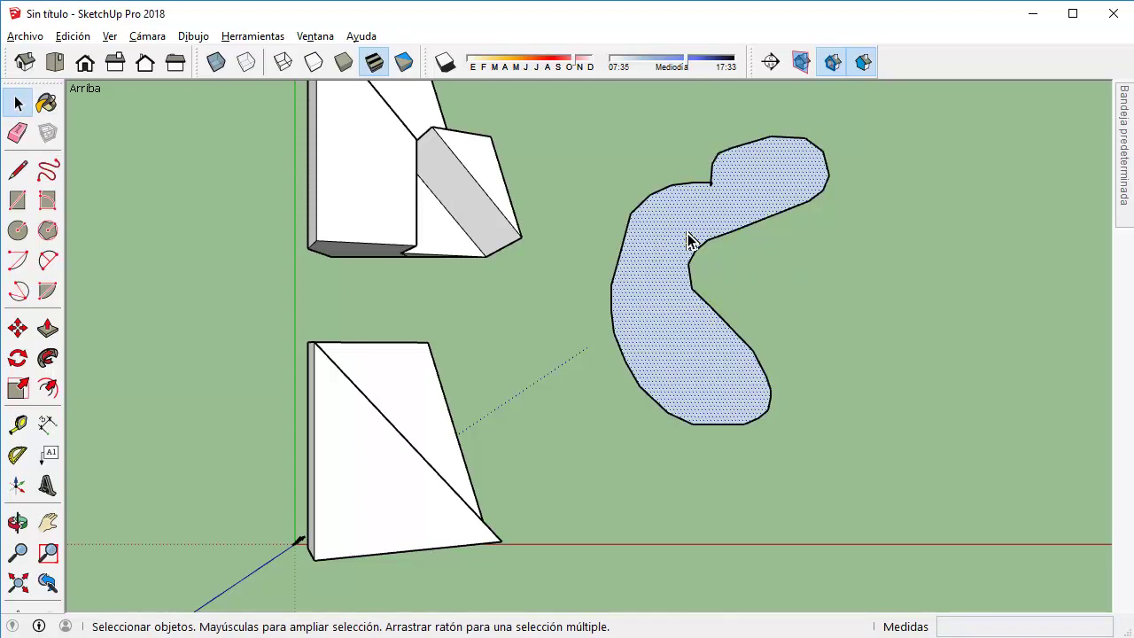
drag(873, 104, 586, 462)
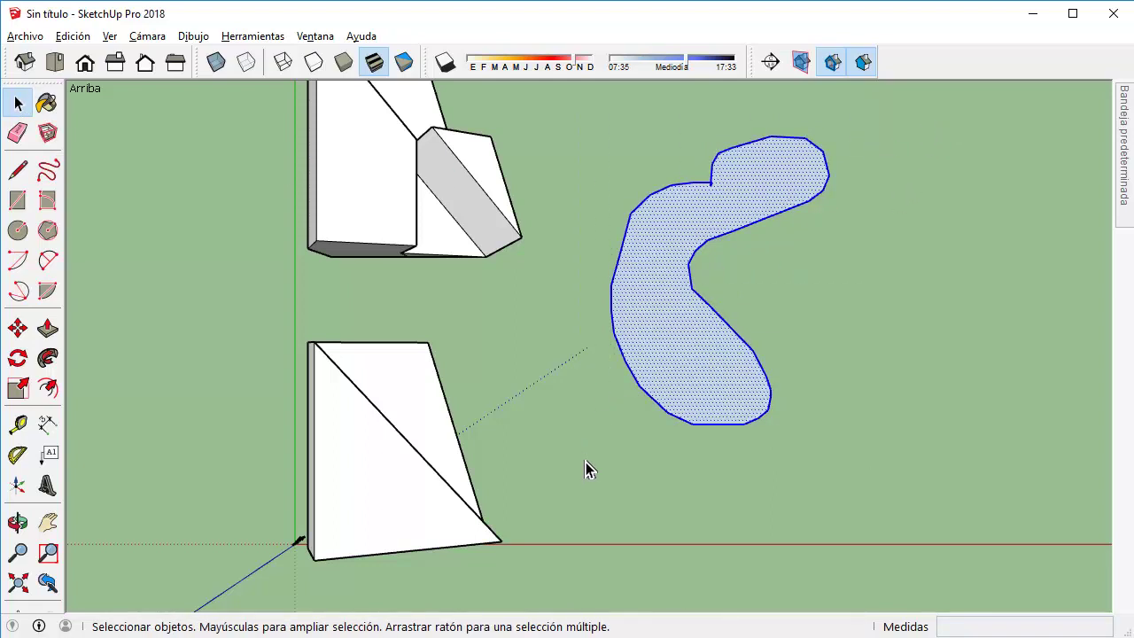
key(Delete)
mouse_move(582, 461)
middle_down()
mouse_move(419, 229)
mouse_move(551, 332)
mouse_move(413, 295)
mouse_move(691, 317)
mouse_move(626, 301)
middle_up()
- Draw a line across the left mass's front face from its left edge to the corner
click(18, 169)
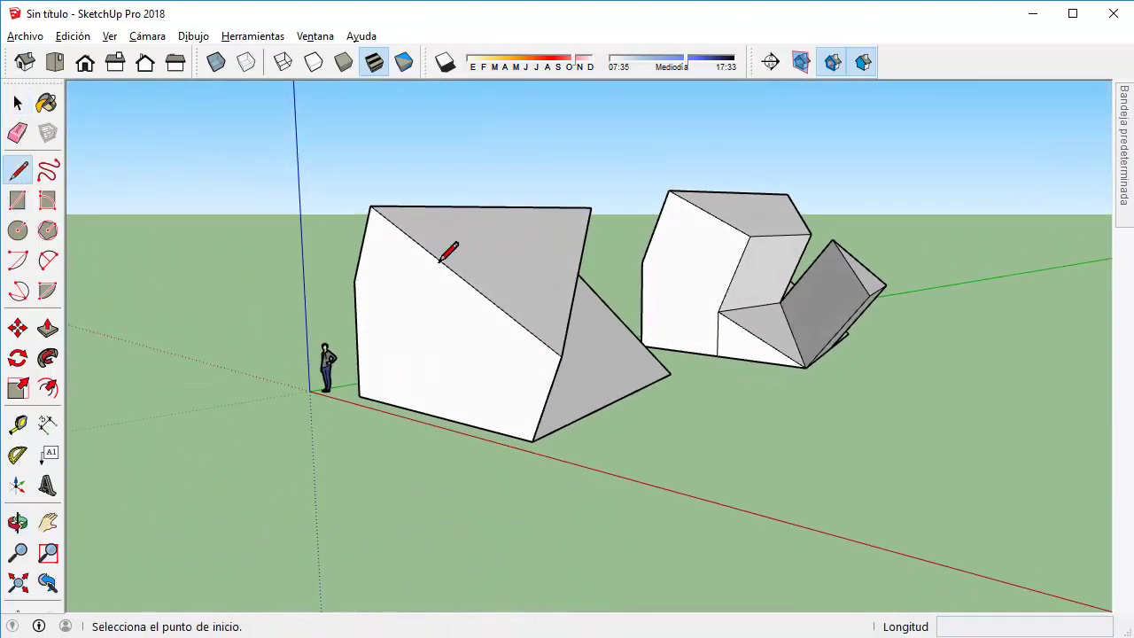
click(355, 282)
click(562, 354)
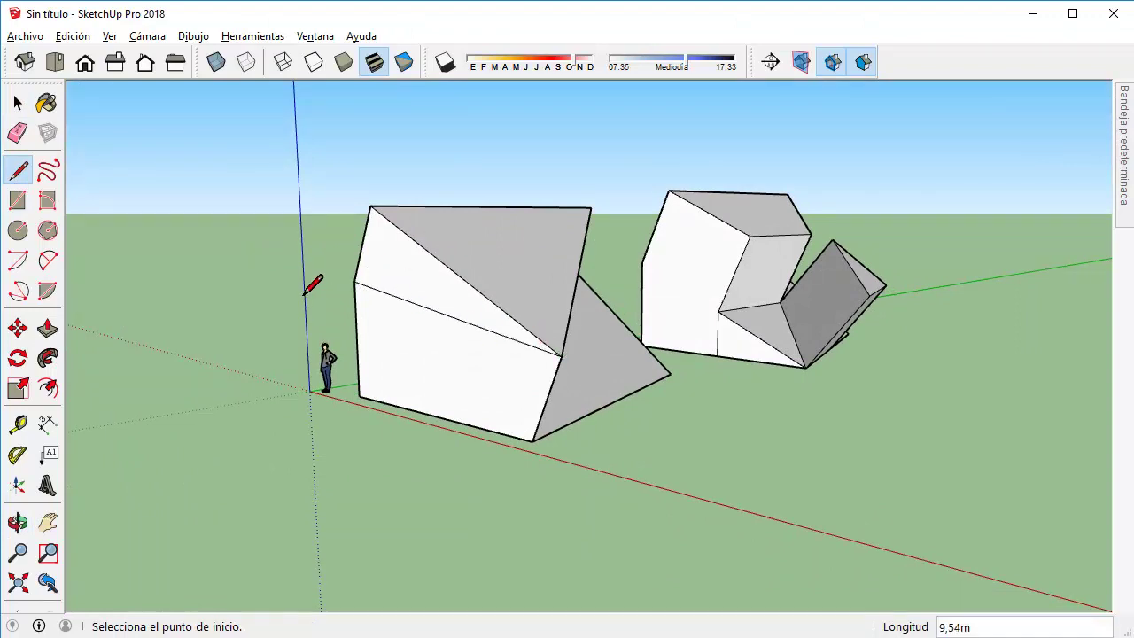
- Push/pull the lower part of the front face outward into a protruding block
key(p)
drag(501, 349, 419, 343)
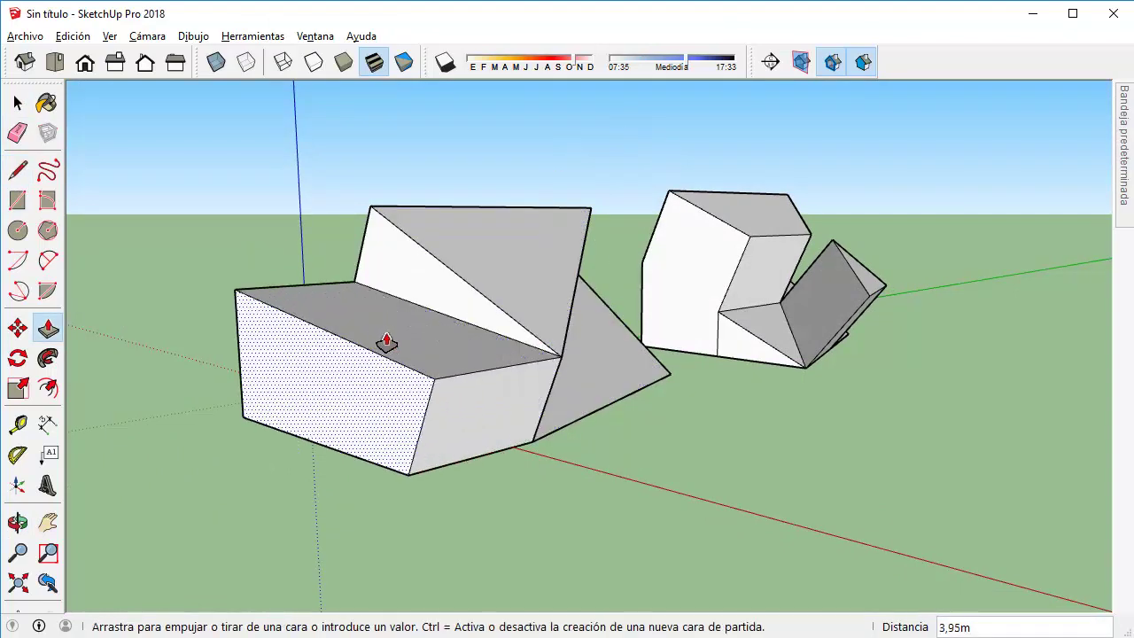
click(18, 102)
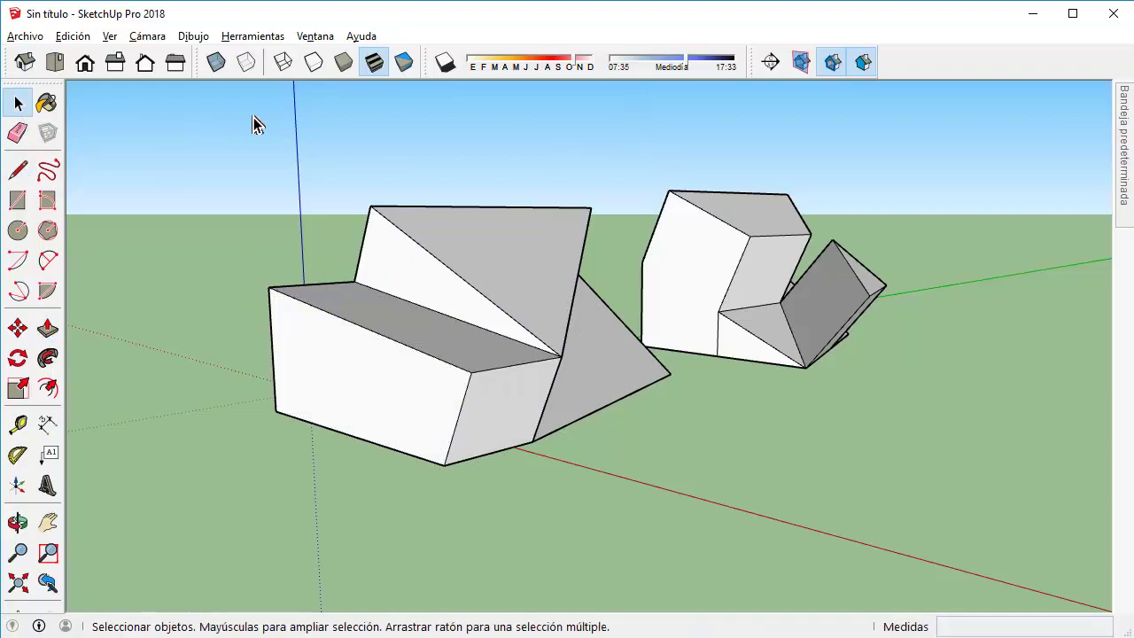